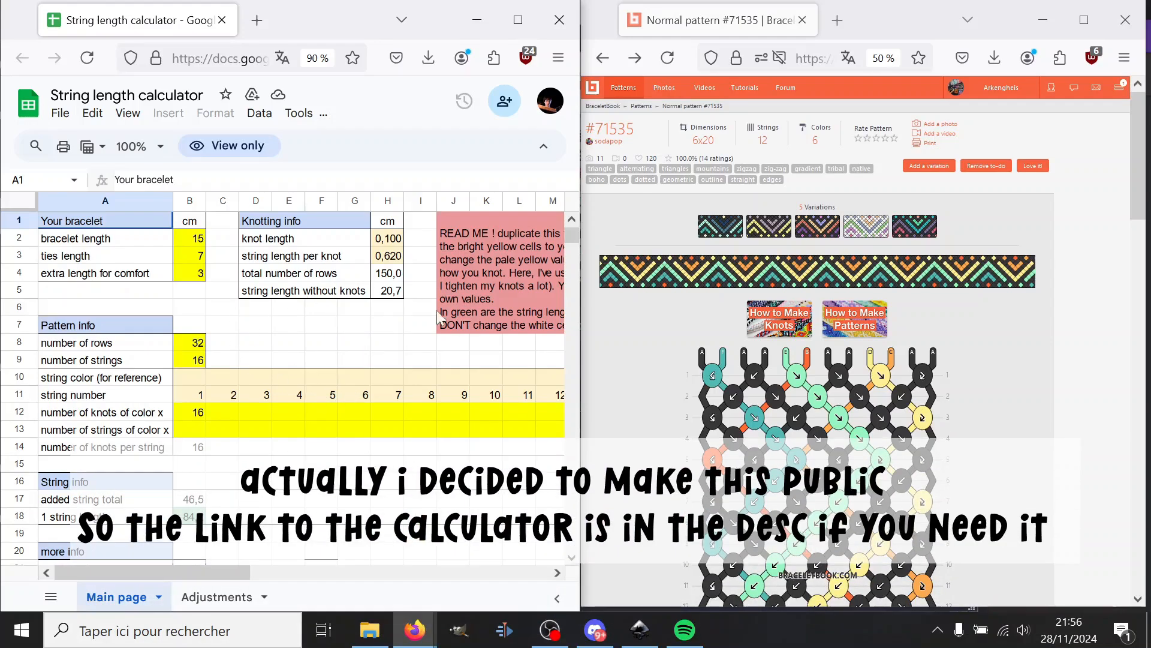
left_click(297, 343)
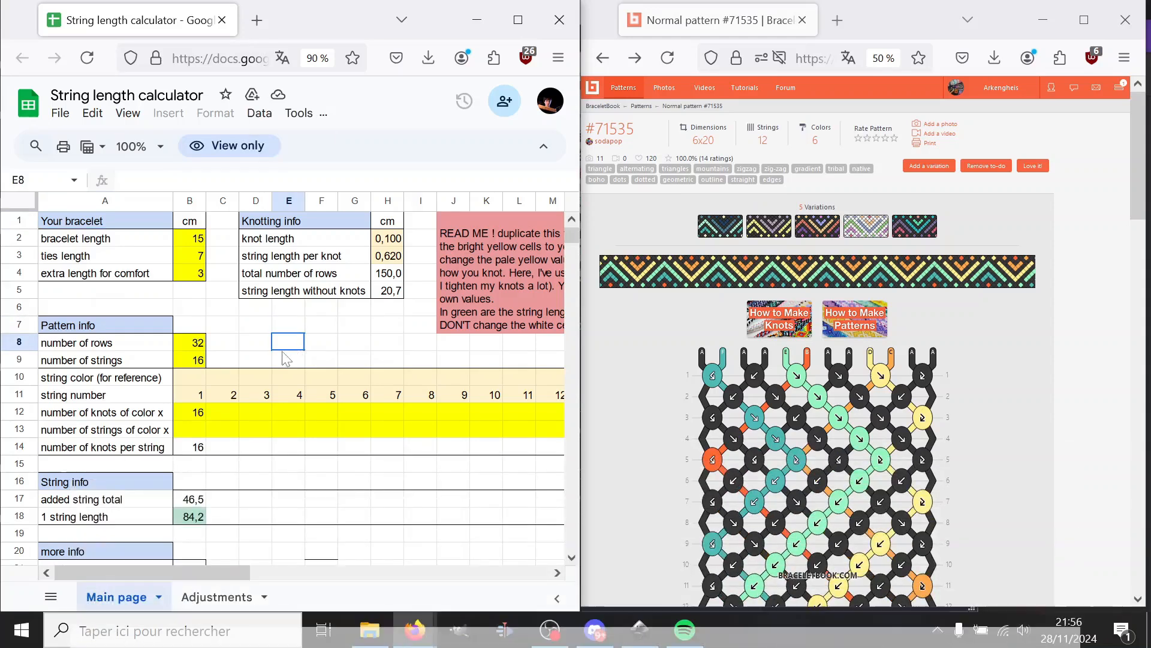
left_click(222, 306)
left_click(324, 327)
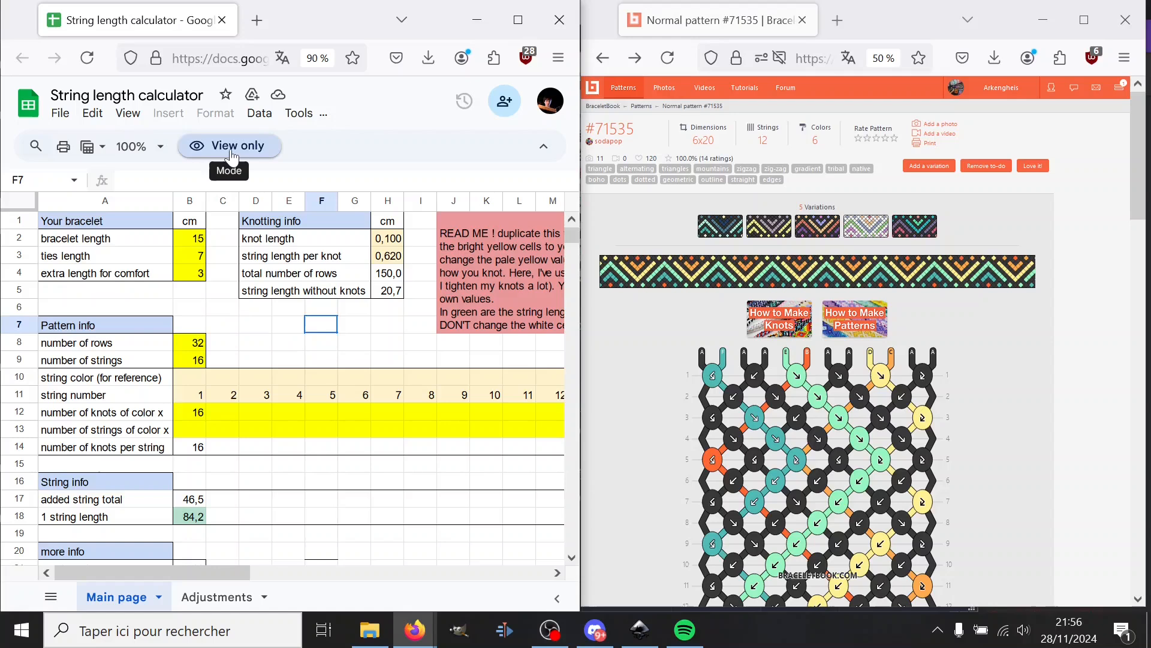
Make an editable copy of the spreadsheet named "String length calculator" and close the view-only original
left_click(60, 115)
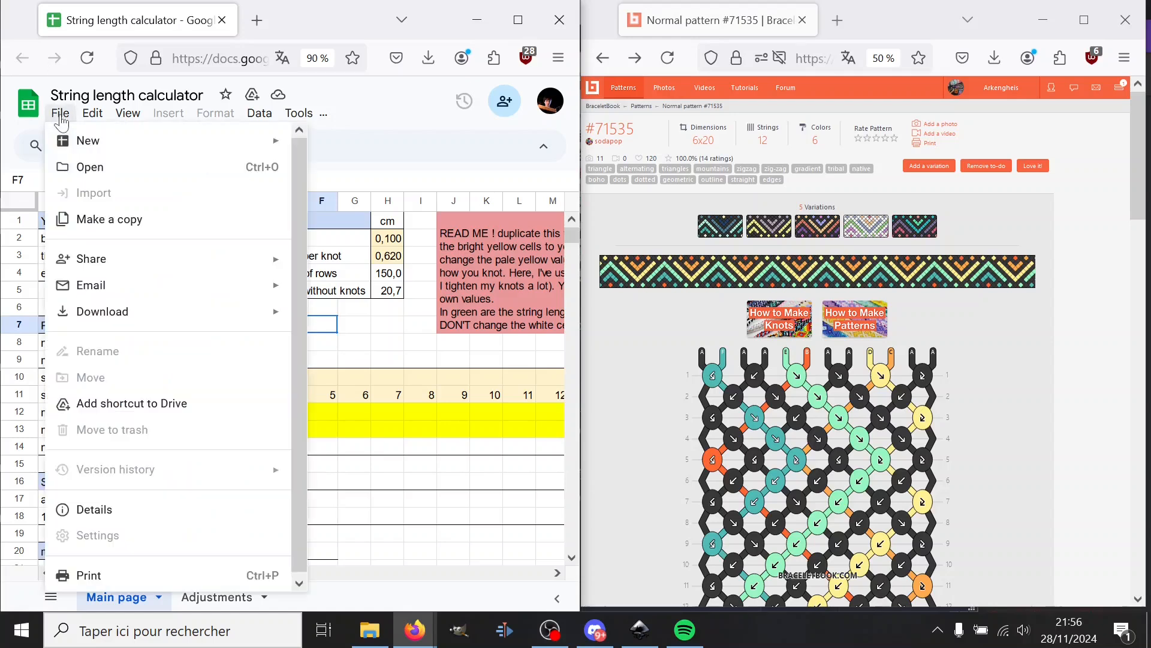
left_click(96, 219)
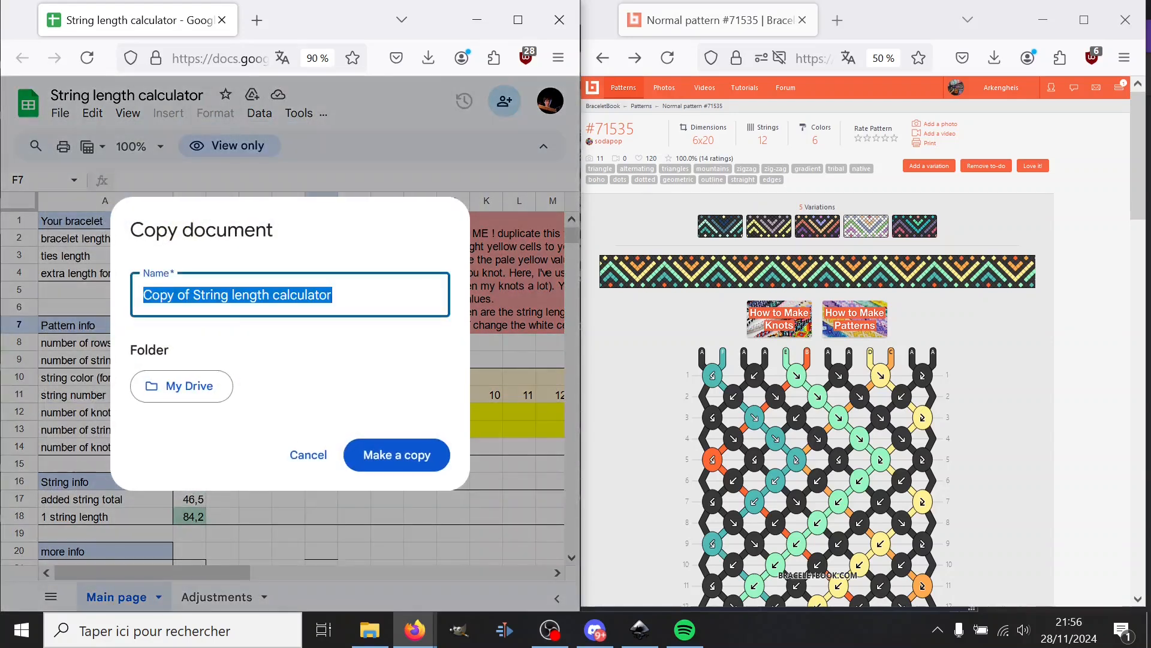
left_click_drag(194, 294, 109, 300)
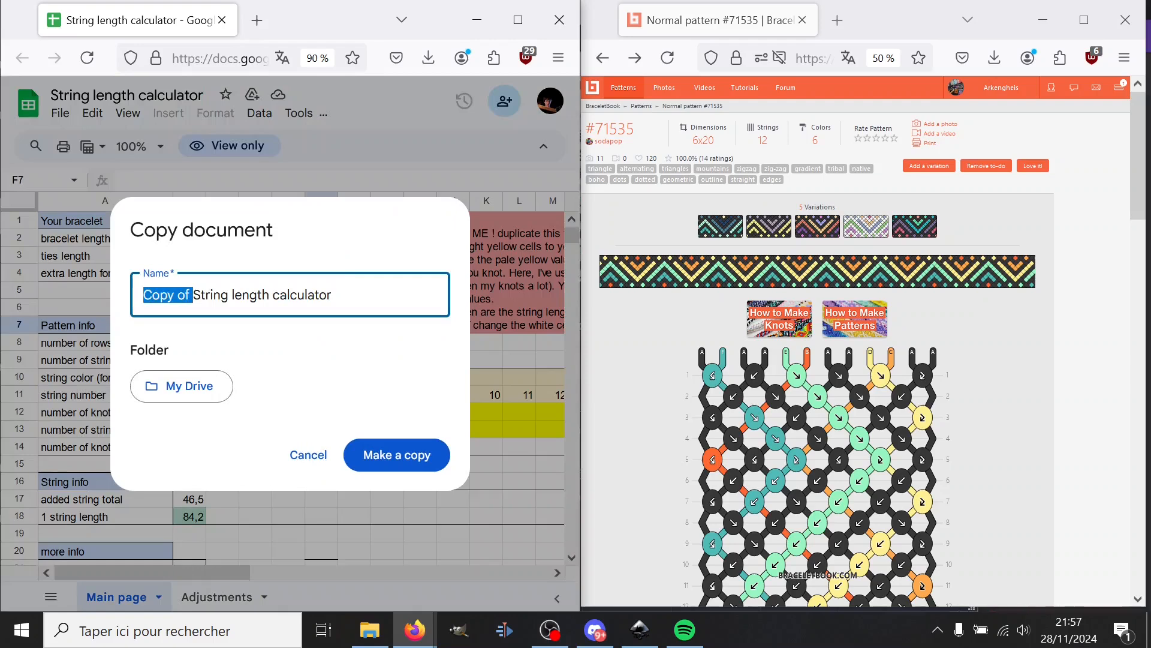
key("BackSpace")
left_click(401, 462)
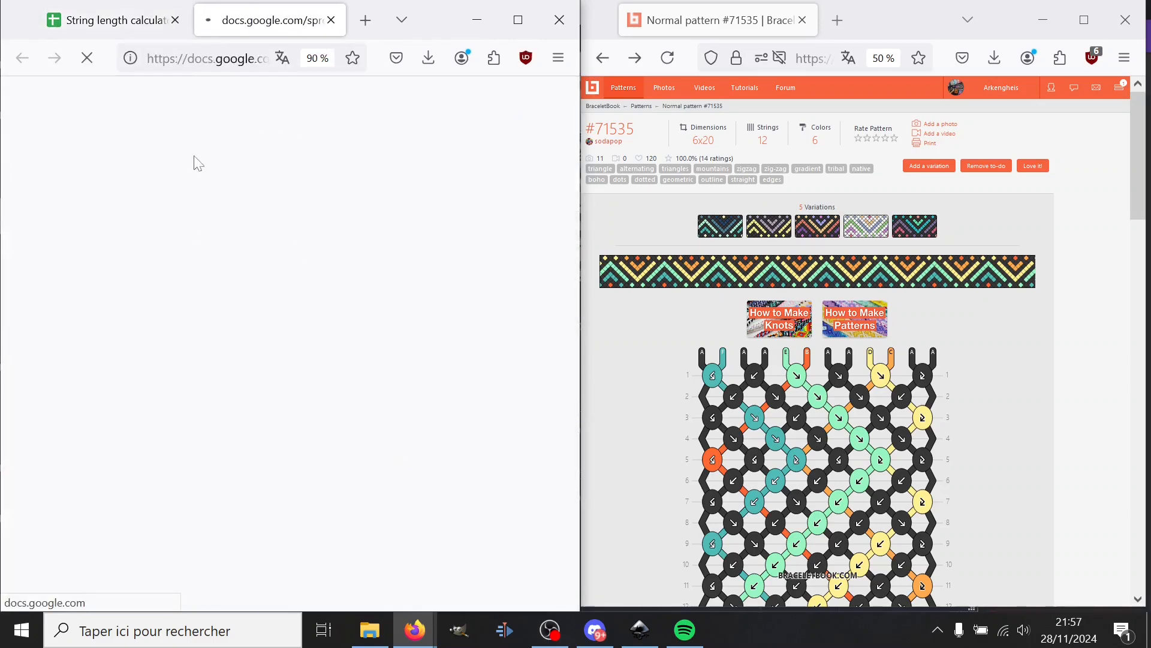
left_click(175, 21)
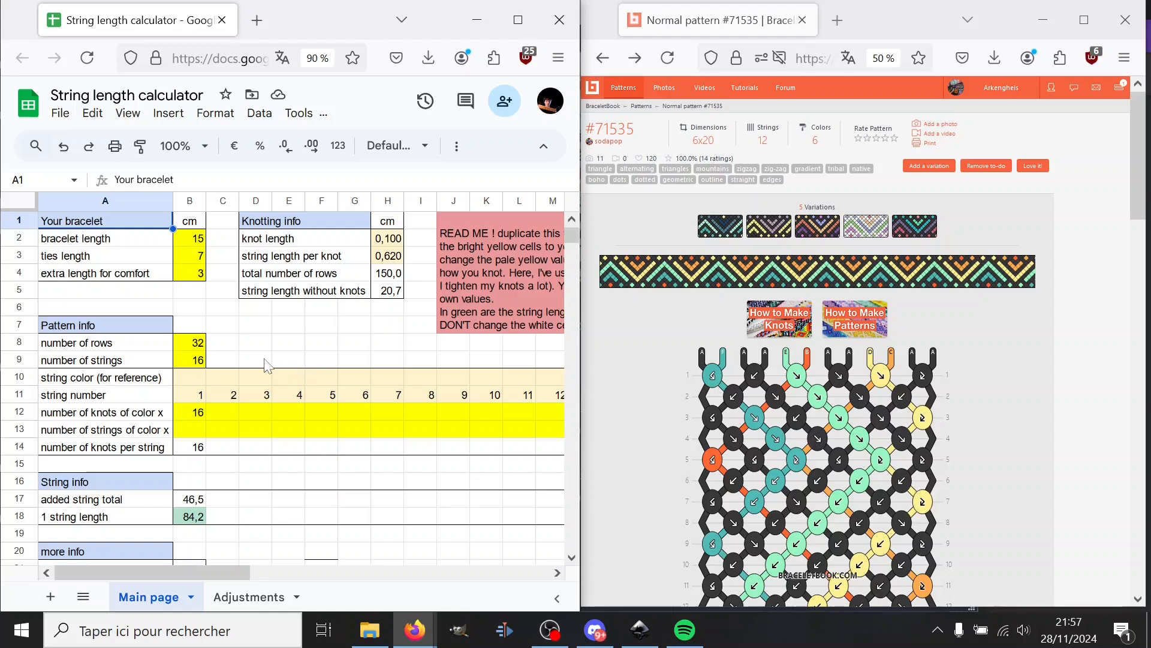
Review the bracelet length, ties length and extra comfort length cells, as well as the pattern info section
left_click(193, 240)
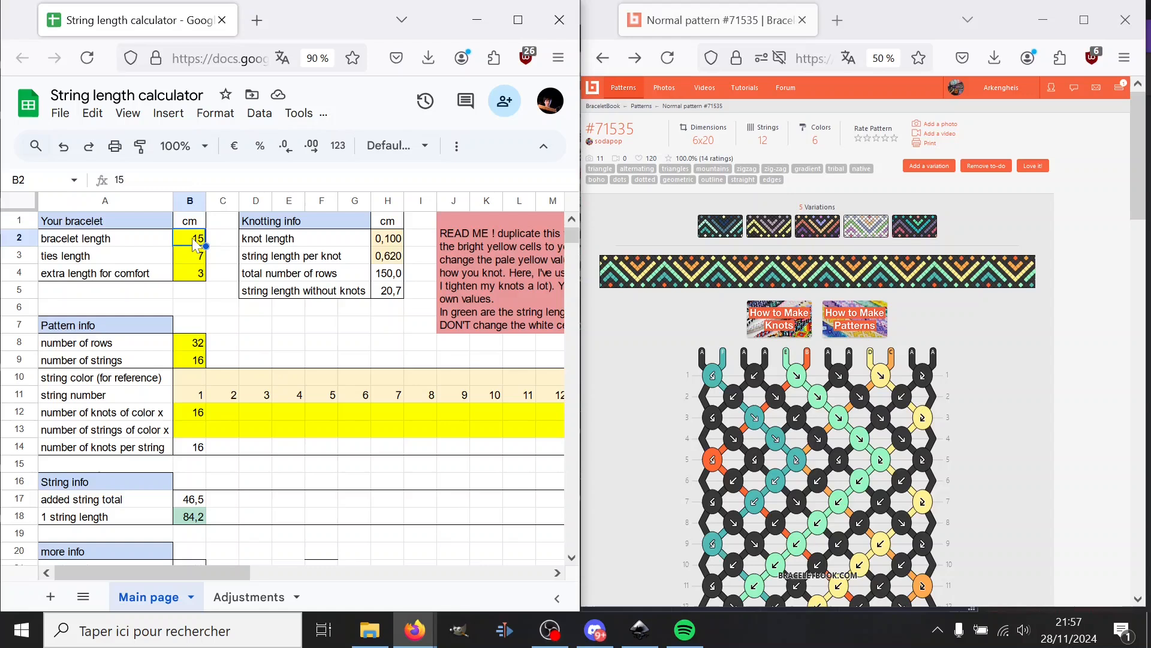
left_click(187, 262)
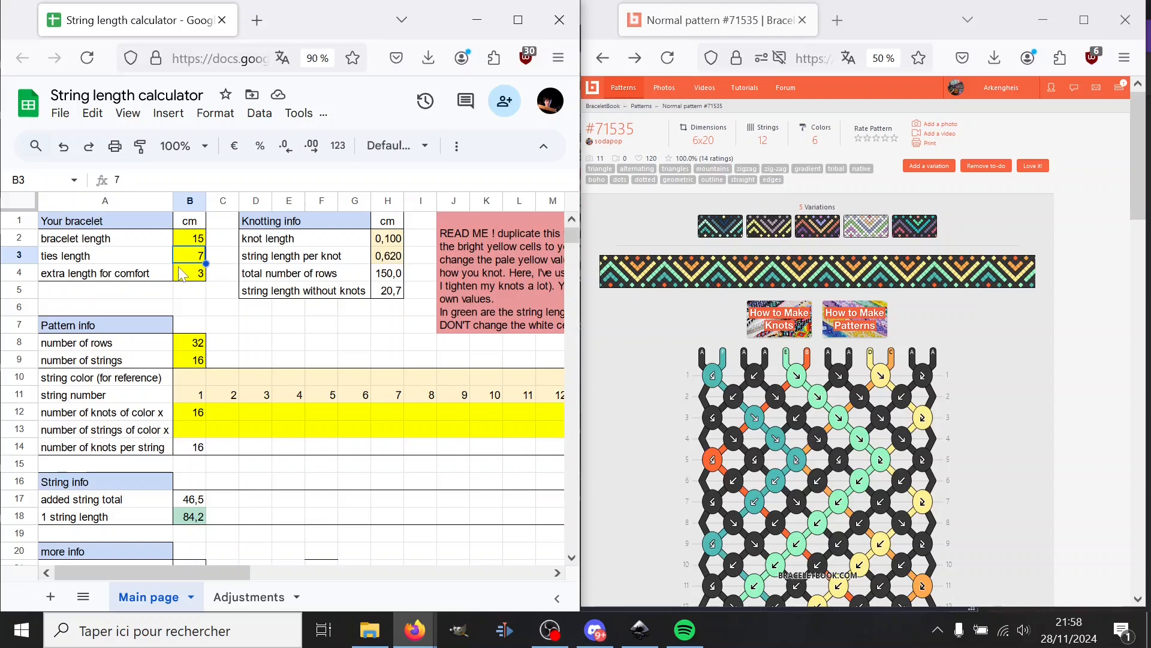
key("Down")
left_click_drag(189, 236, 196, 273)
left_click(199, 296)
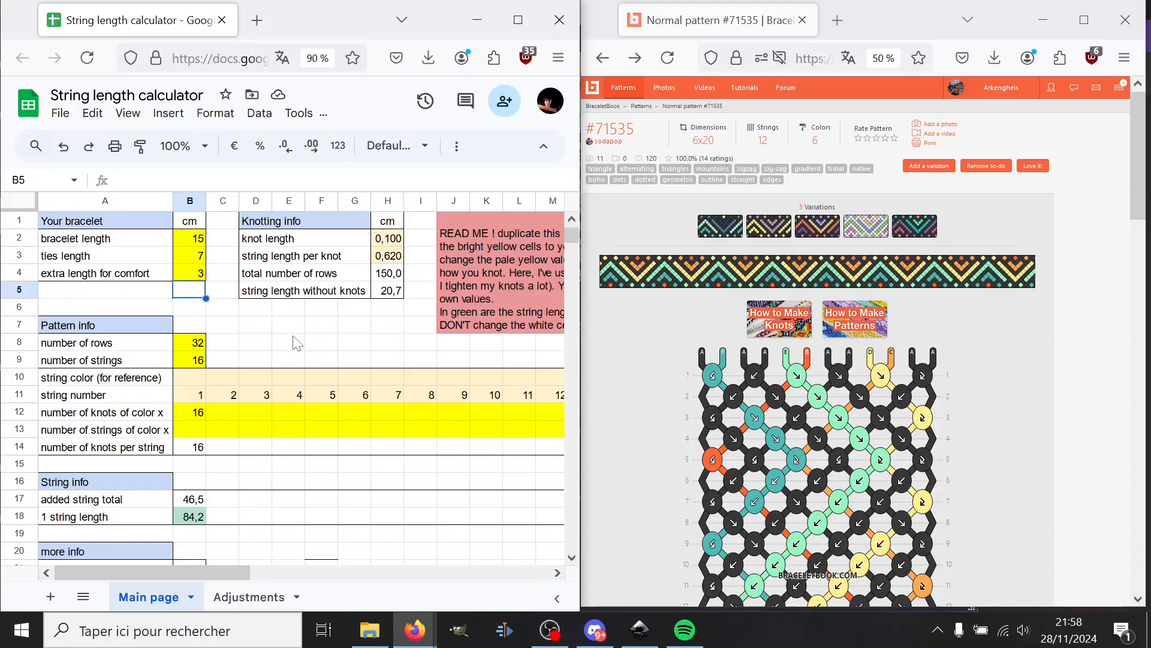
left_click_drag(75, 324, 278, 343)
left_click(278, 347)
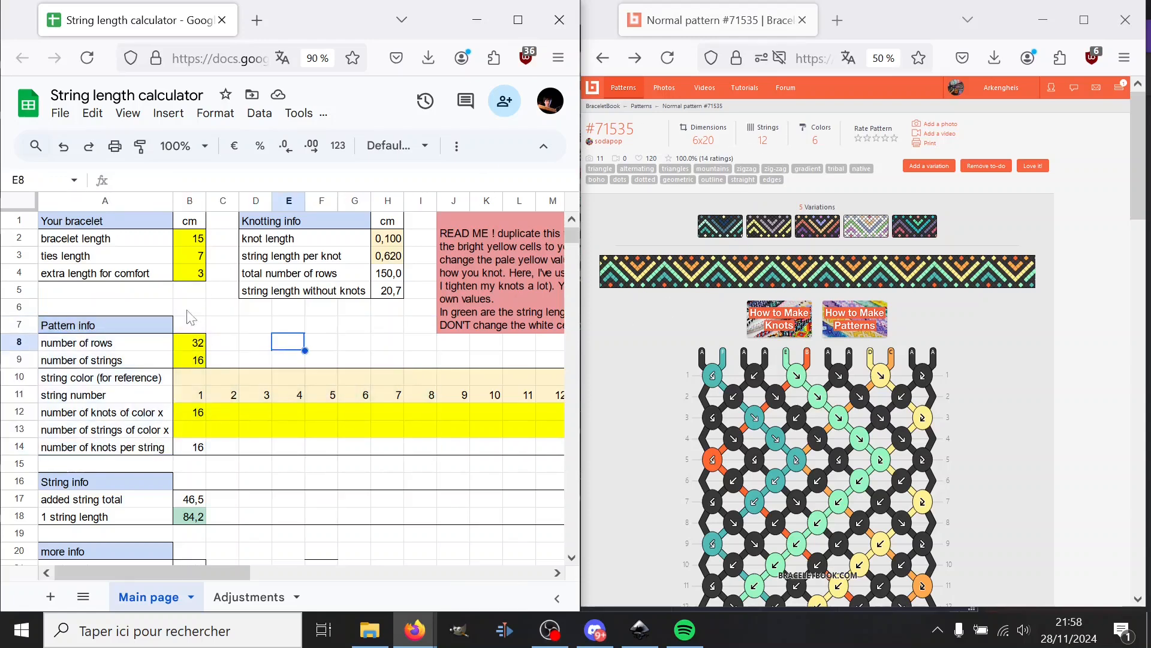
Set the number of rows to 20 and the number of strings to 12 in the pattern info
left_click(196, 343)
double_click(197, 342)
type("20")
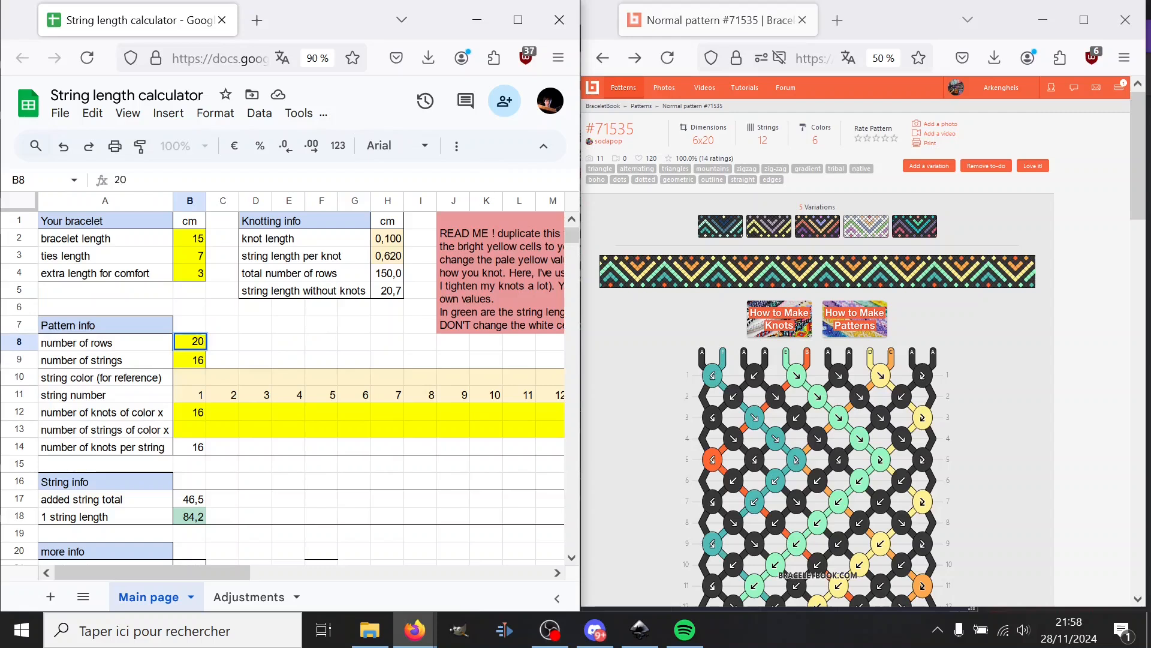
left_click(198, 361)
double_click(197, 359)
type("1")
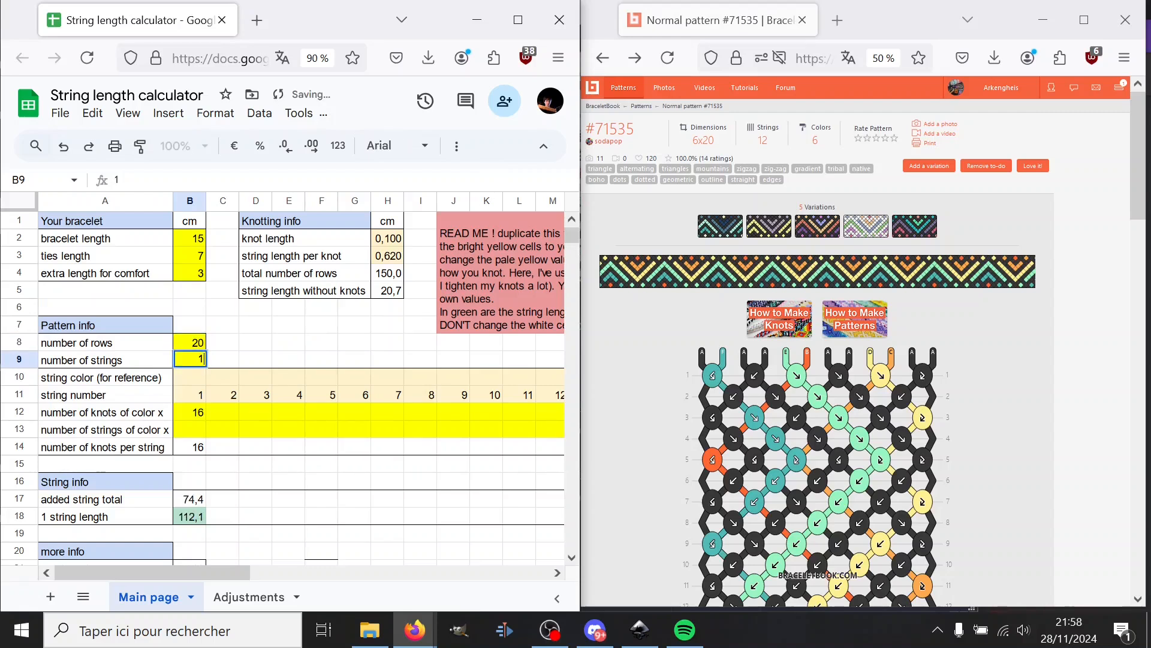
key("Return")
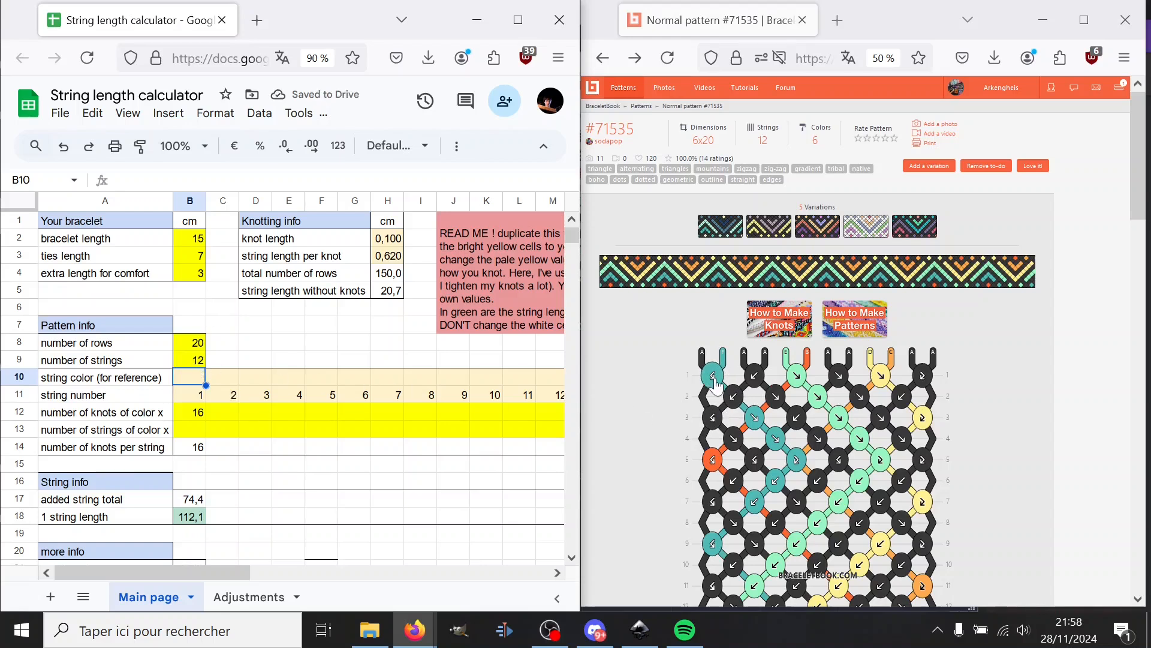
Enter turquoise, green and yellow as the reference colors for string numbers 1, 2 and 3
scroll(747, 425, "down", 3)
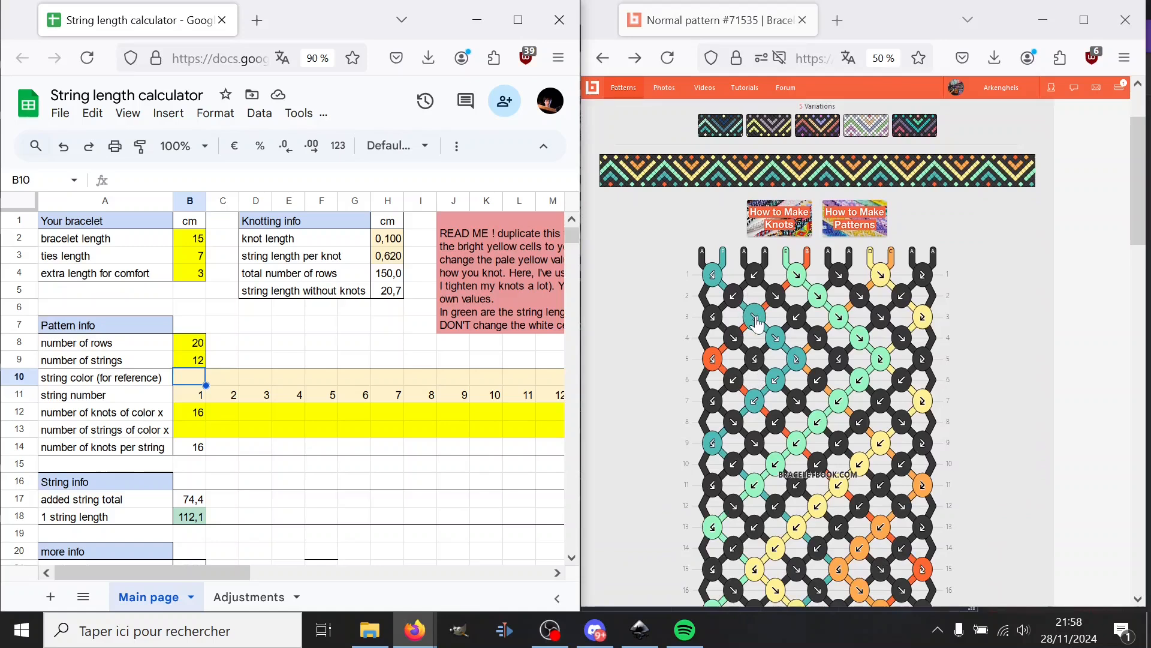
double_click(197, 378)
type("turquoise")
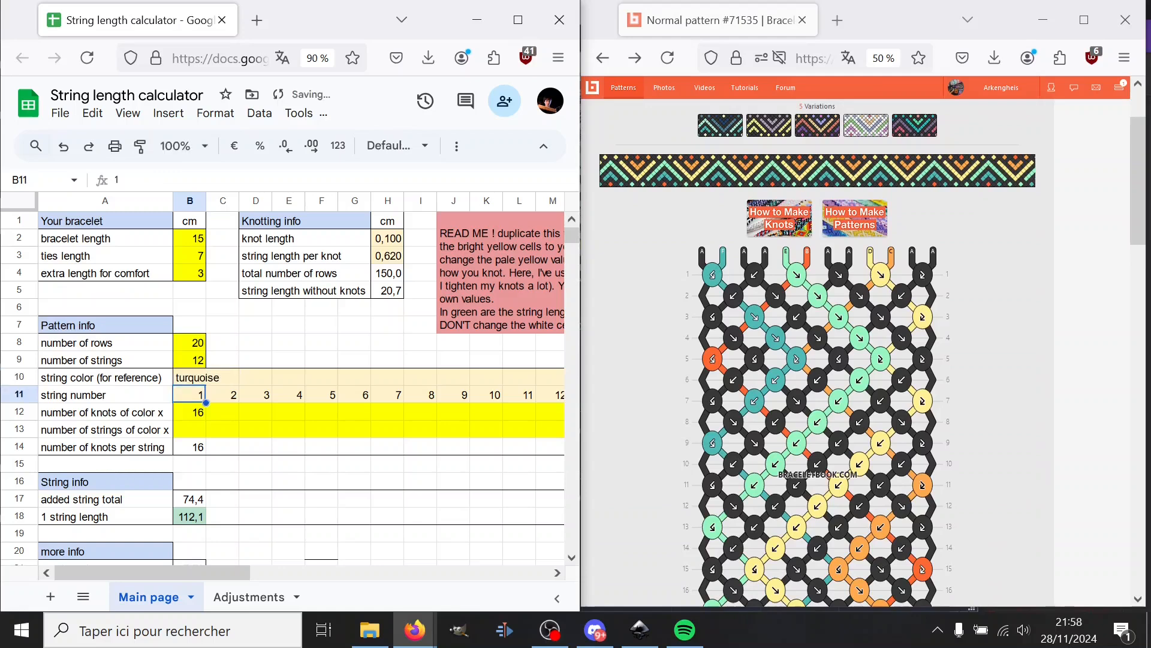
left_click(231, 379)
type("green")
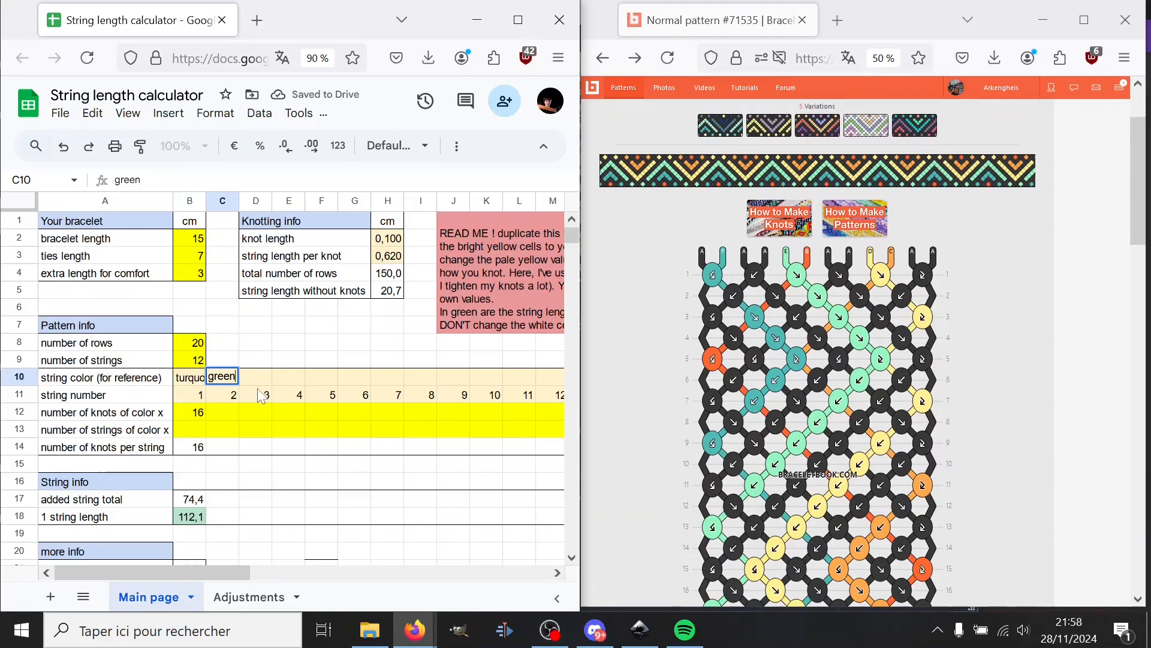
key("Tab")
type("t")
key("BackSpace")
type("yellow")
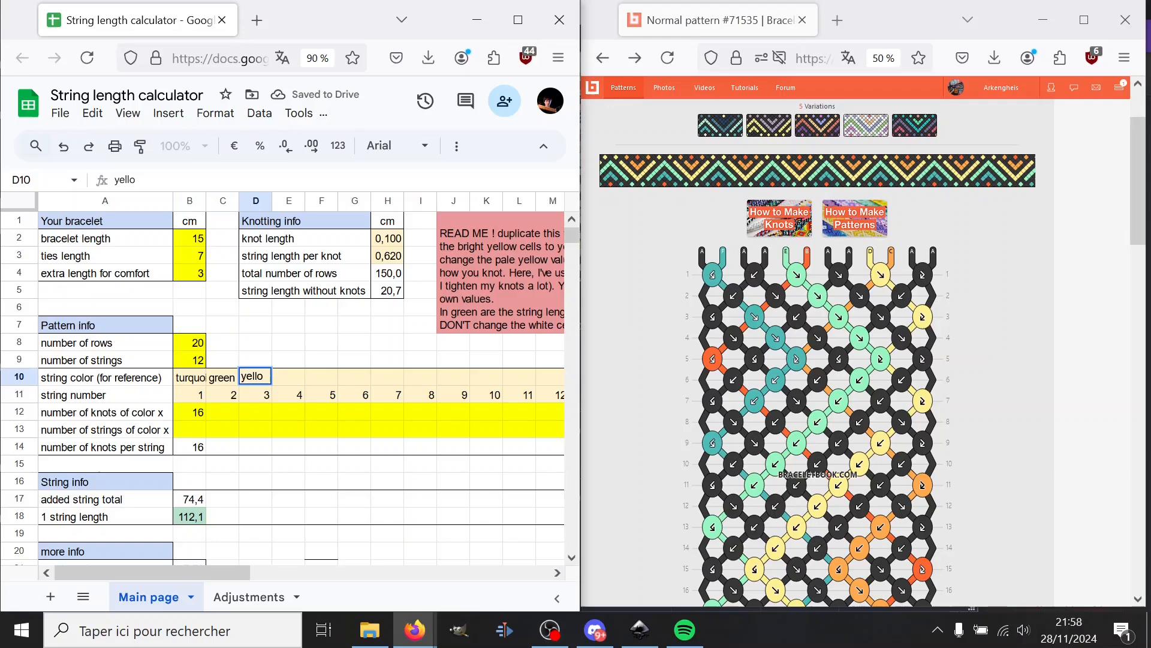
left_click(289, 393)
Enter orange and red as the reference colors for string numbers 4 and 5
left_click(288, 378)
type("orange")
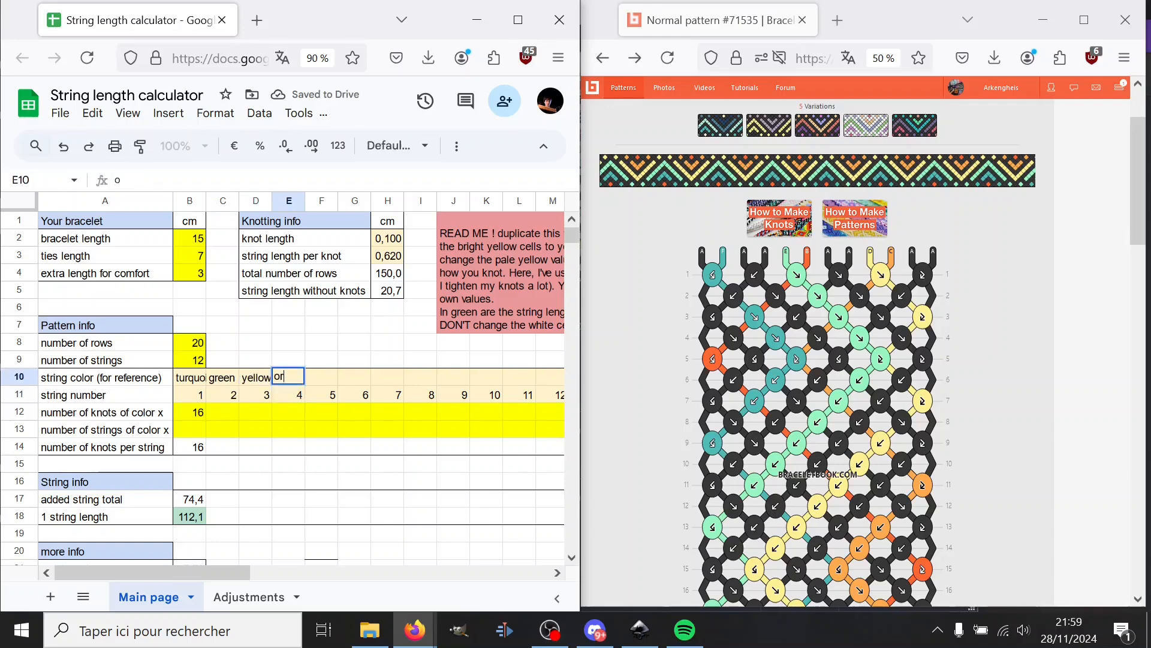
left_click(330, 379)
type("red")
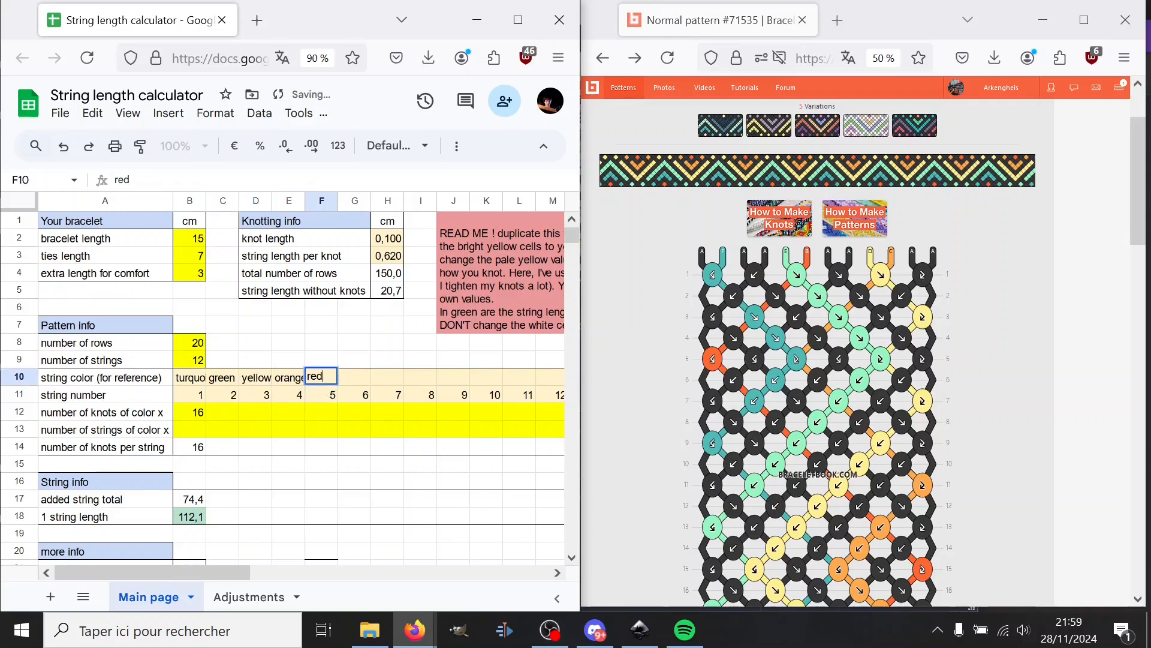
left_click(330, 391)
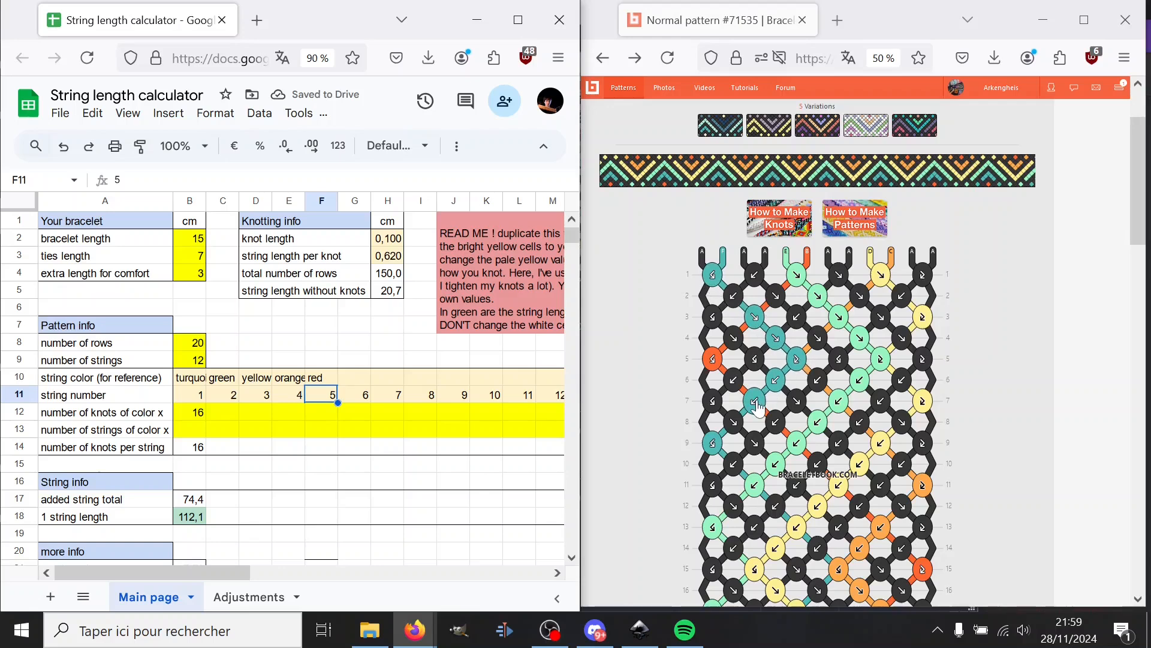
Count the turquoise knots in the bracelet pattern and enter 7 knots and 1 string for that color
scroll(768, 424, "down", 5)
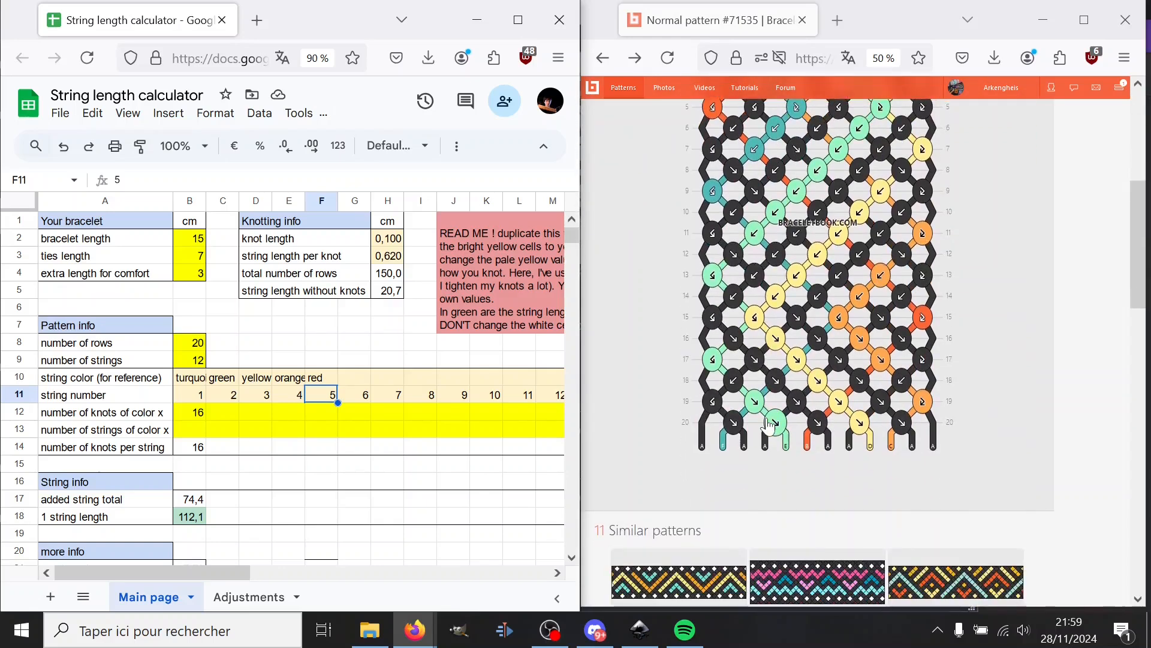
left_click(192, 413)
double_click(193, 414)
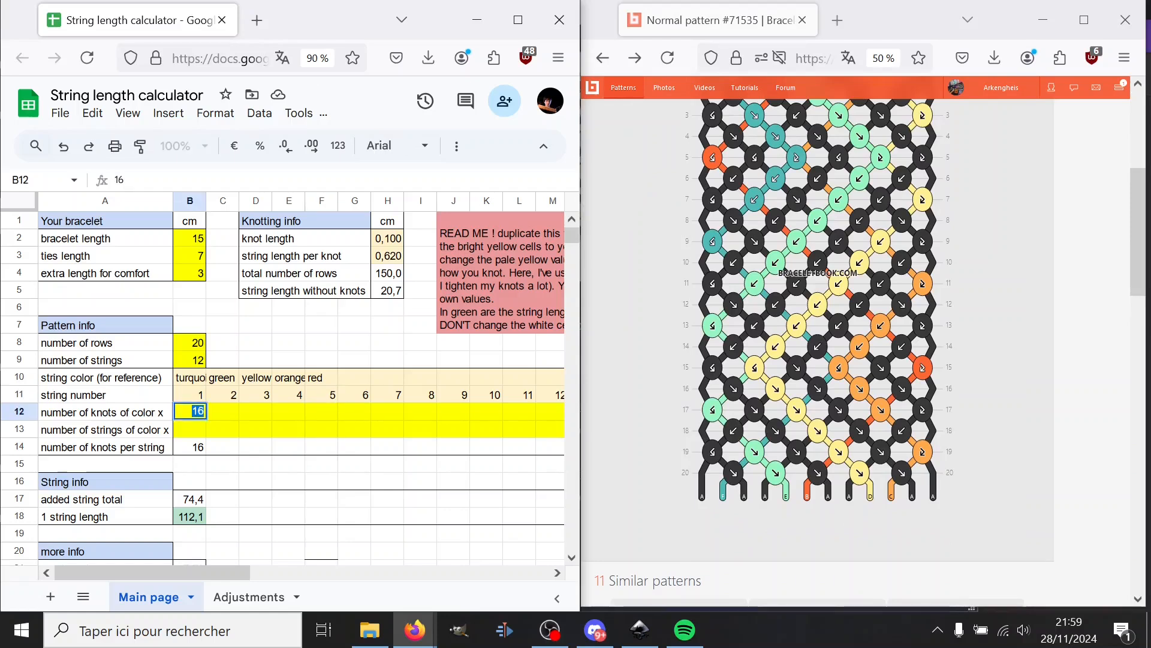
type("7")
key("Return")
type("1")
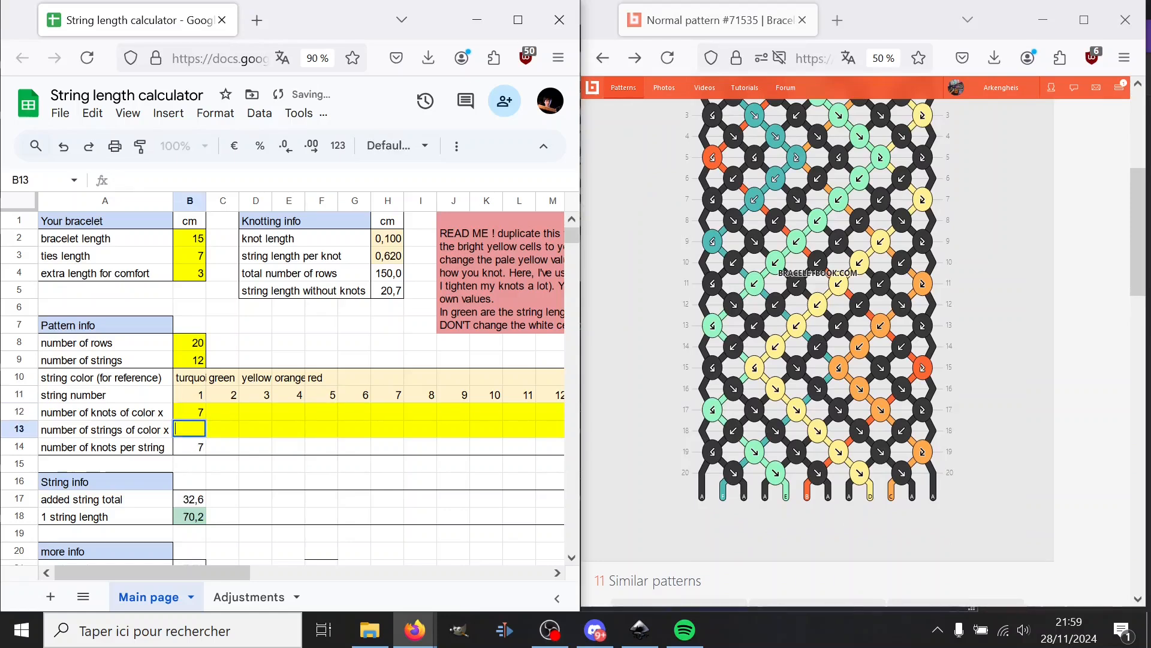
key("Return")
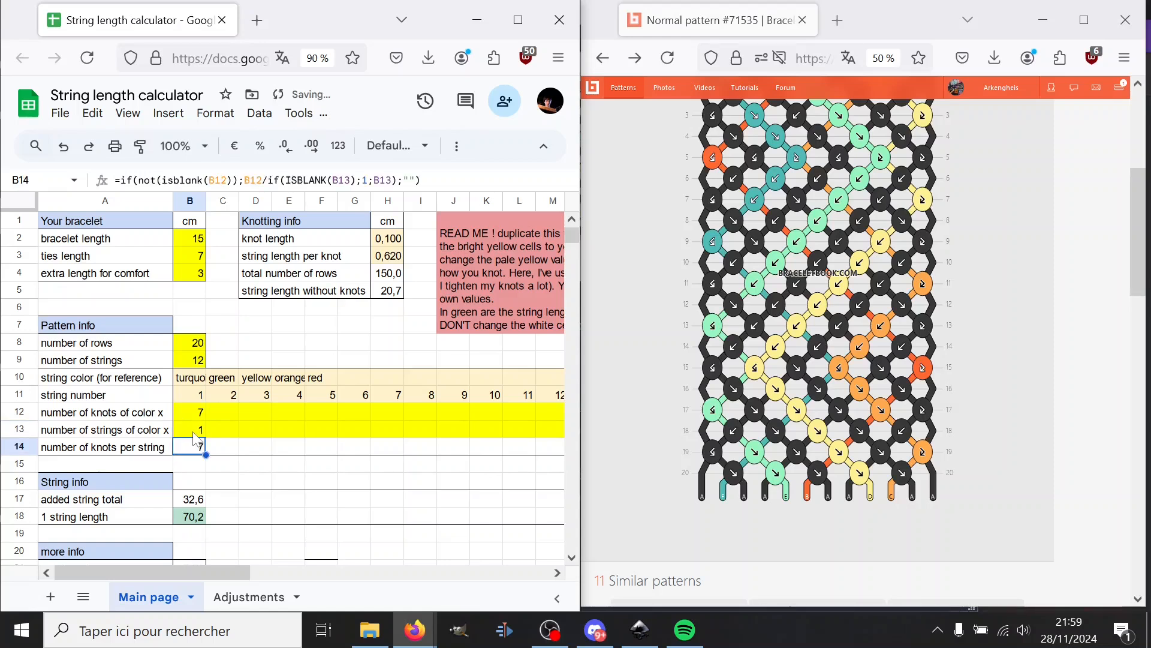
Count the green knots in the bracelet pattern and enter 15 as that color's number of knots
scroll(698, 298, "up", 3)
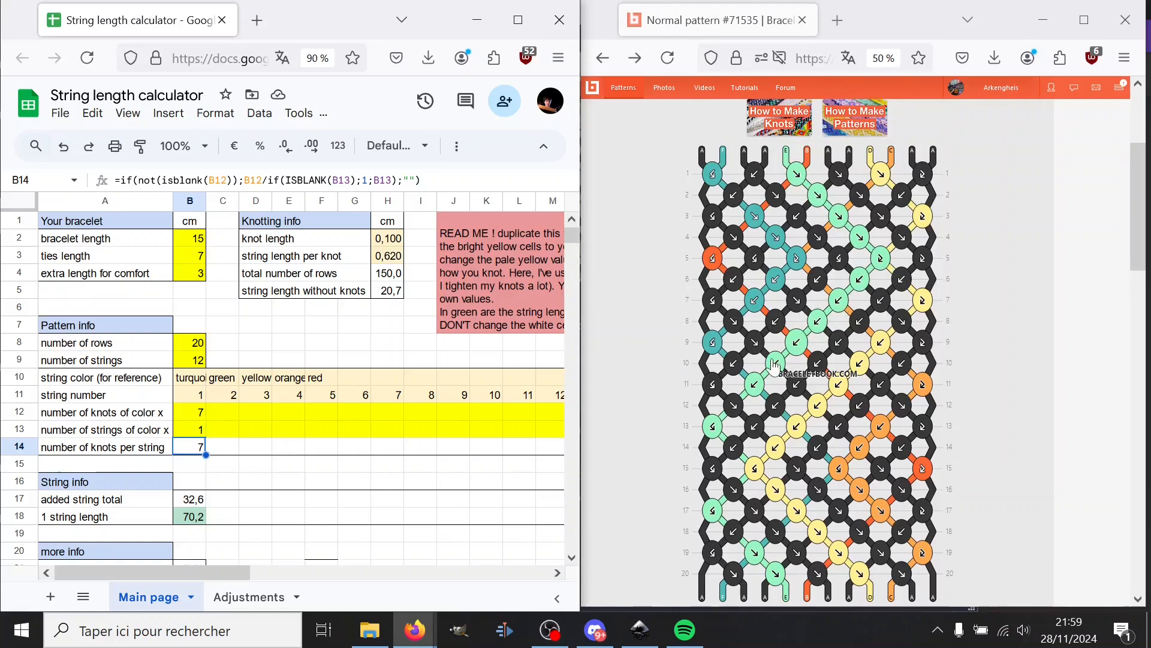
scroll(716, 423, "down", 3)
left_click(229, 415)
type("15")
key("Return")
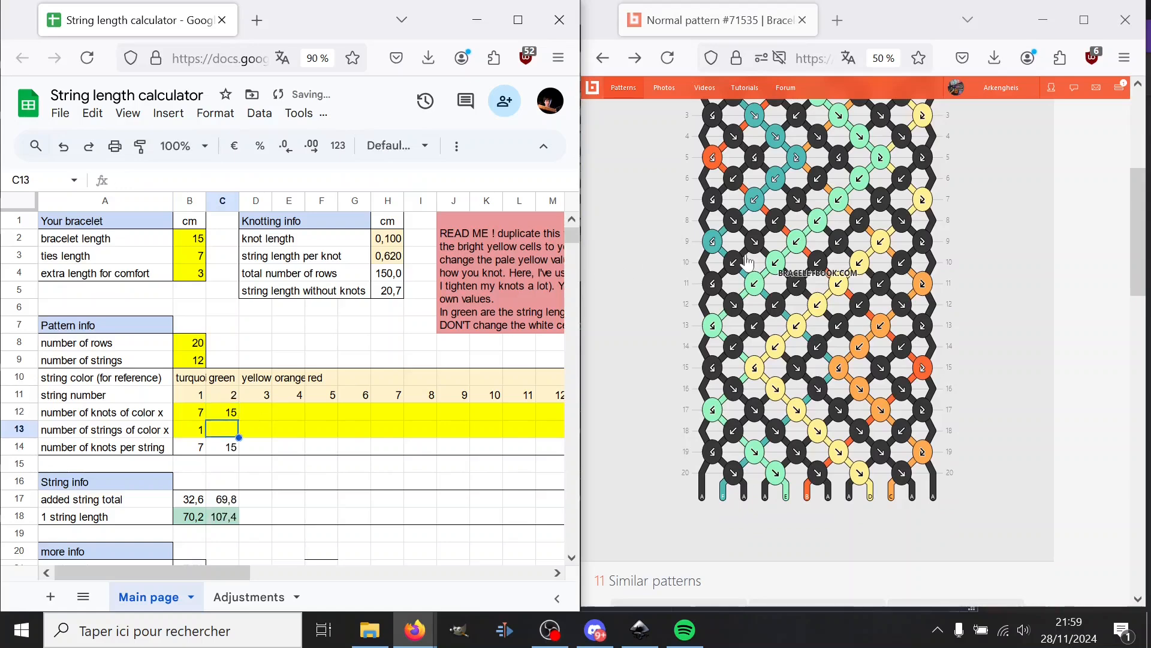
Check the pattern for yellow knots and enter 15 as the number of knots for yellow
scroll(722, 264, "up", 3)
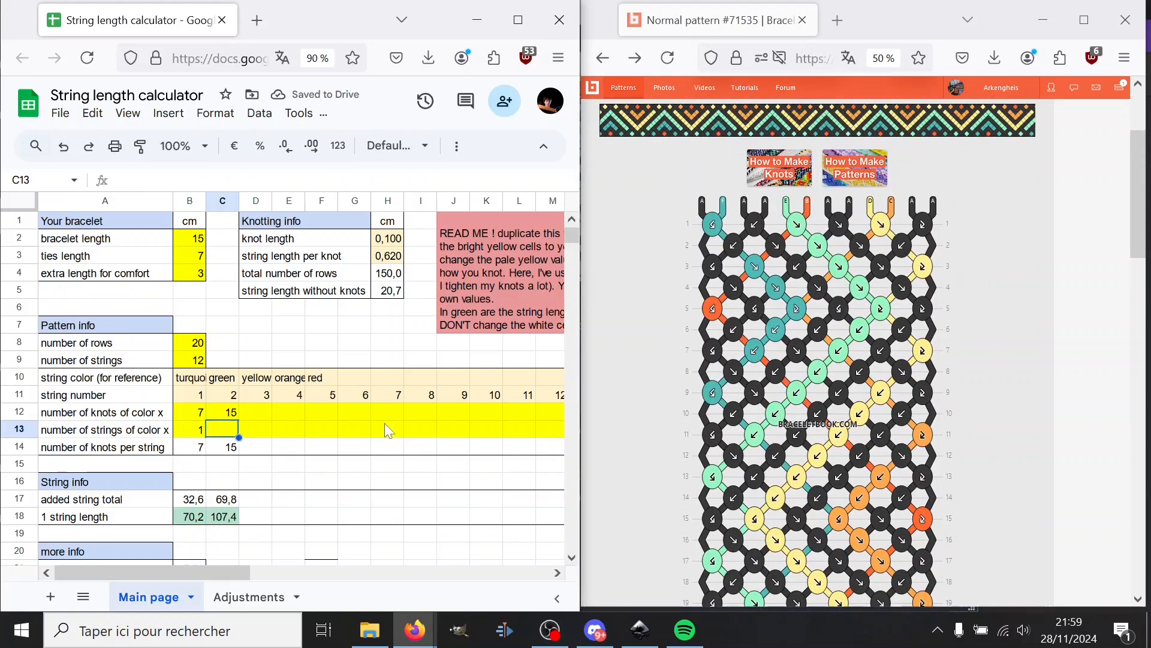
left_click(262, 411)
key("Return")
type("15")
key("Tab")
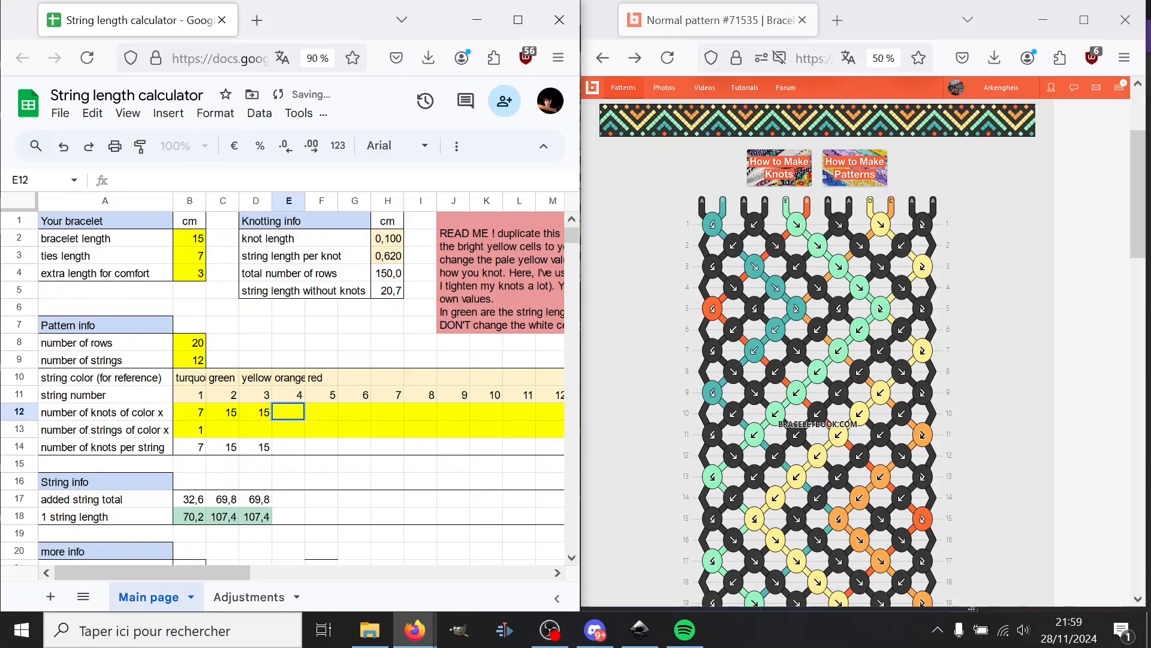
Set the number of knots to 7 for orange and 2 for red
key("Return")
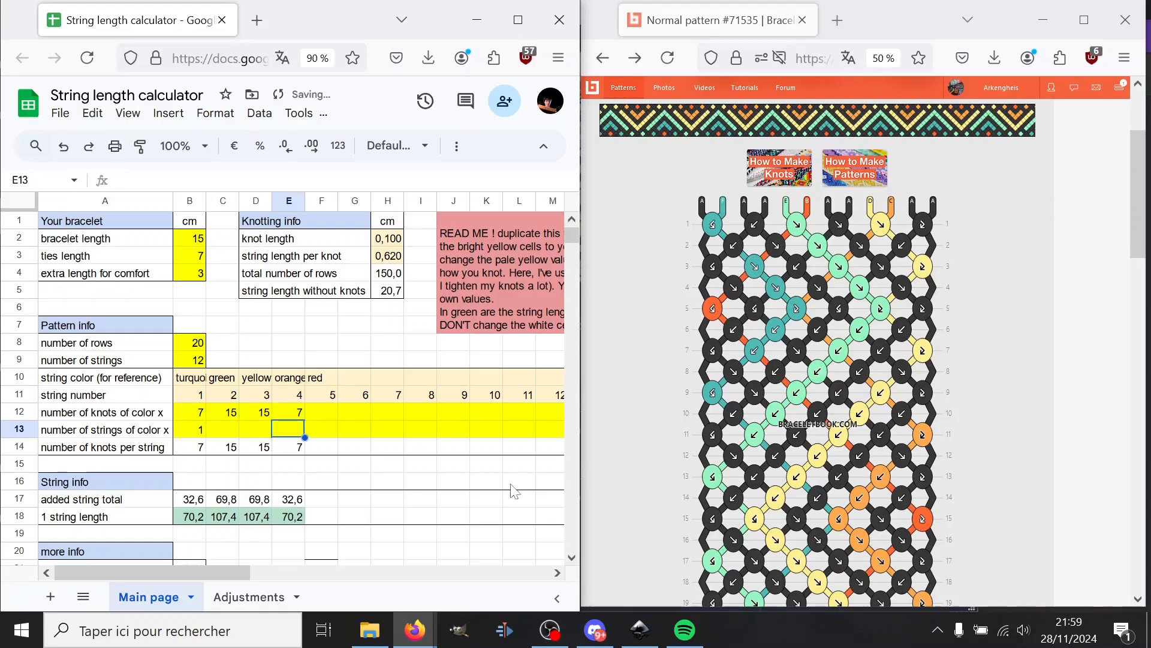
left_click(323, 412)
type("2")
key("Return")
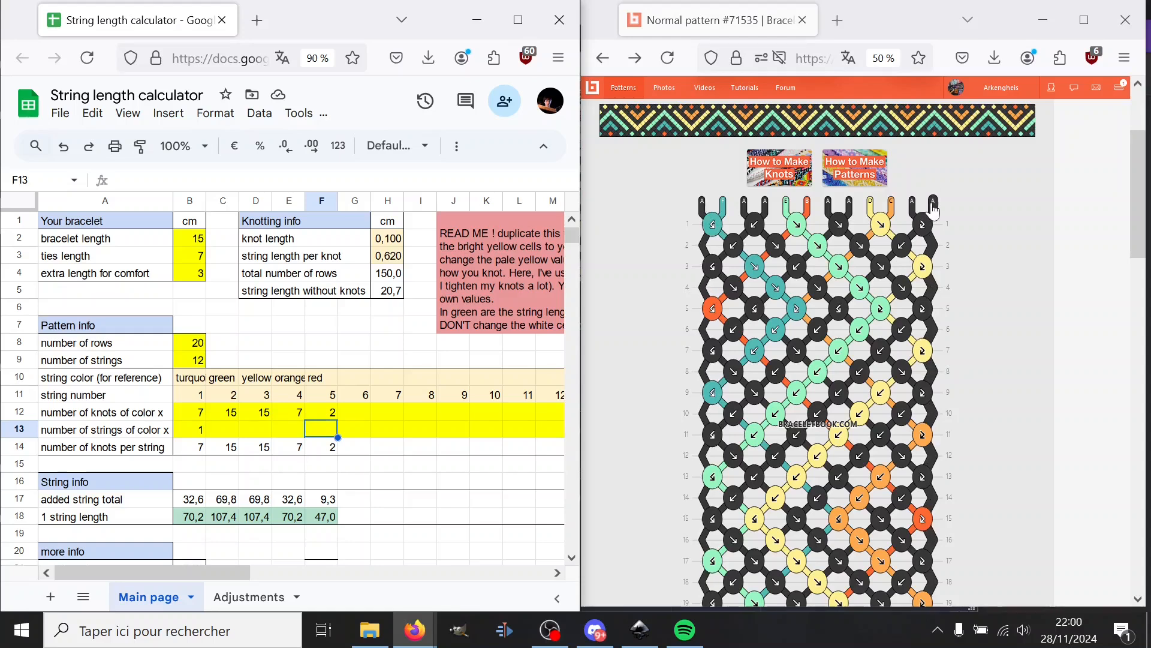
Label string number 6 as "sides" in the string color row and set its number of knots to 0
left_click(356, 377)
type("sides")
left_click(357, 413)
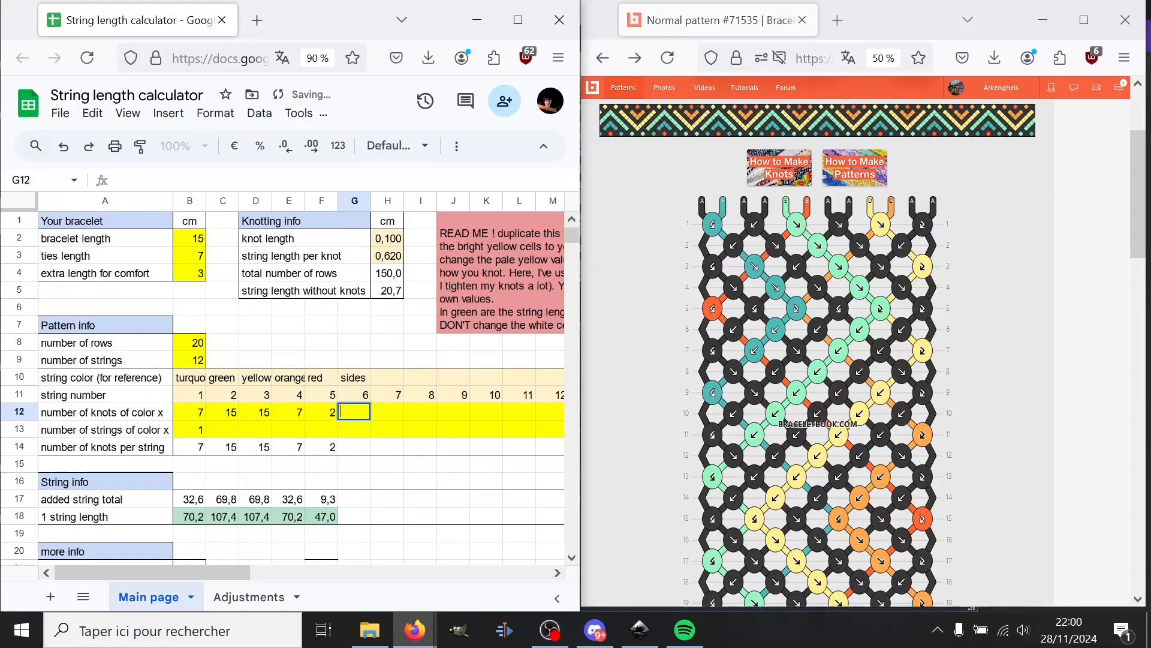
type("0")
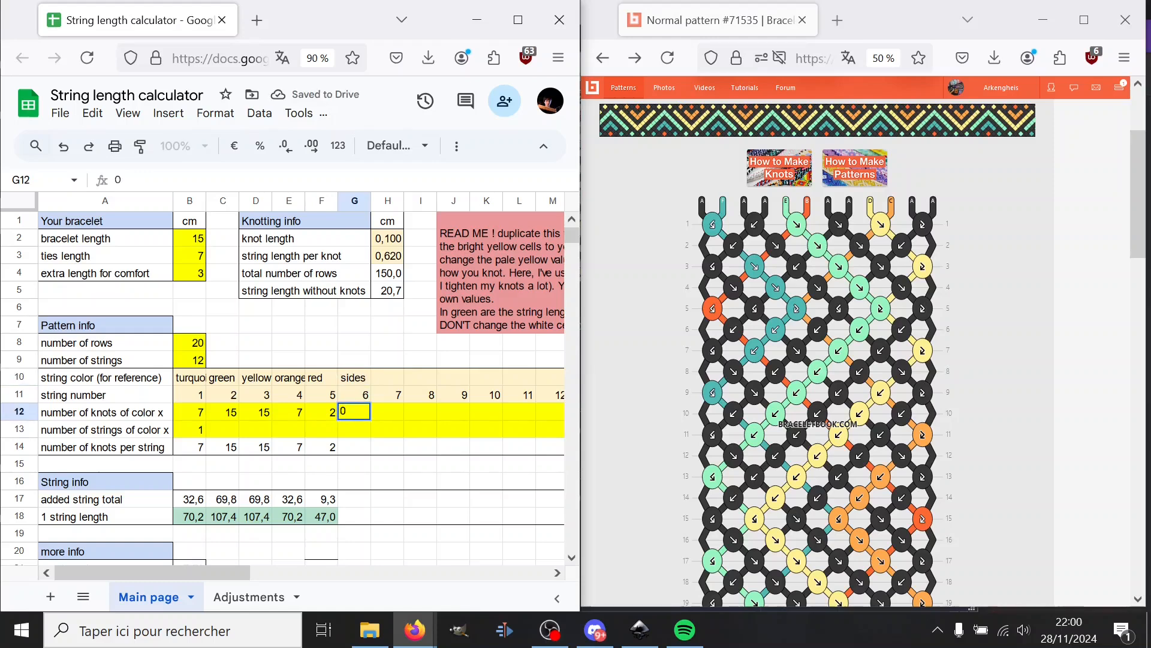
key("Return")
Enter black as the reference color for string number 7
left_click(388, 378)
type("blac")
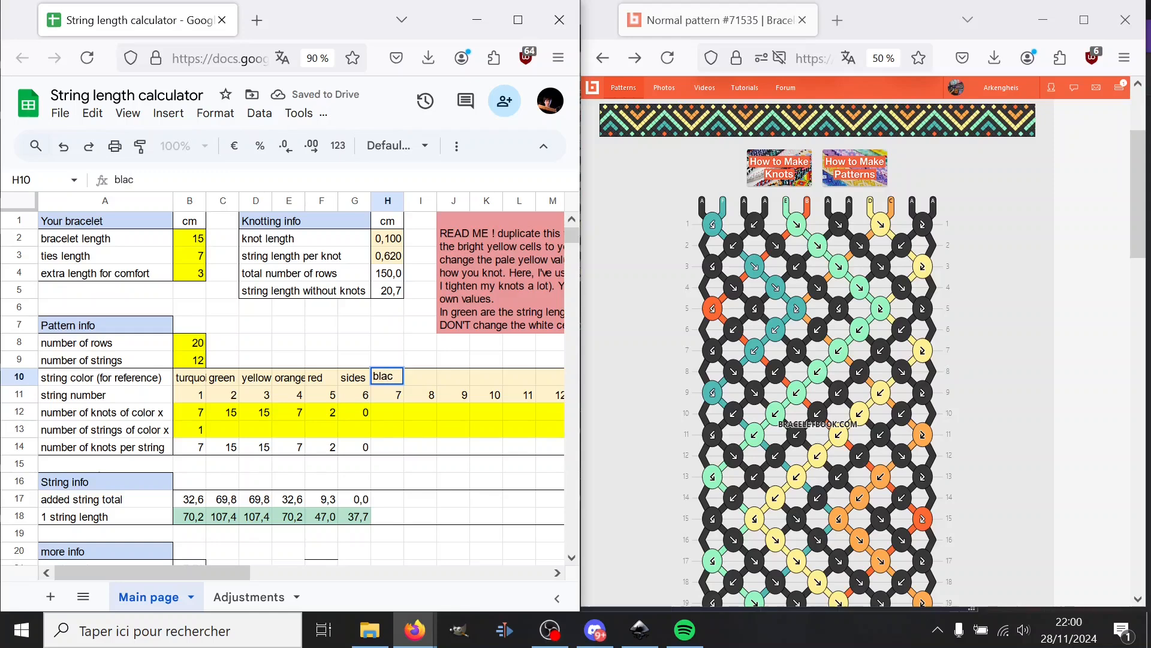
type("k")
key("Return")
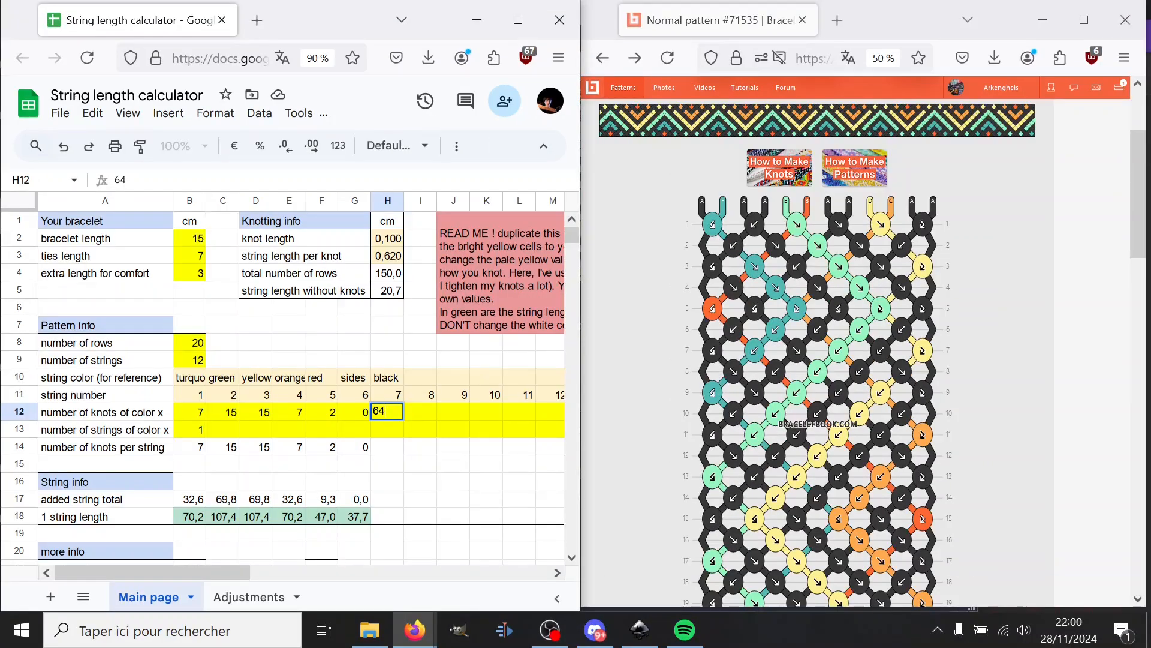
Set black to 64 knots on 5 strings, and set the number of strings for the sides to 2
key("Return")
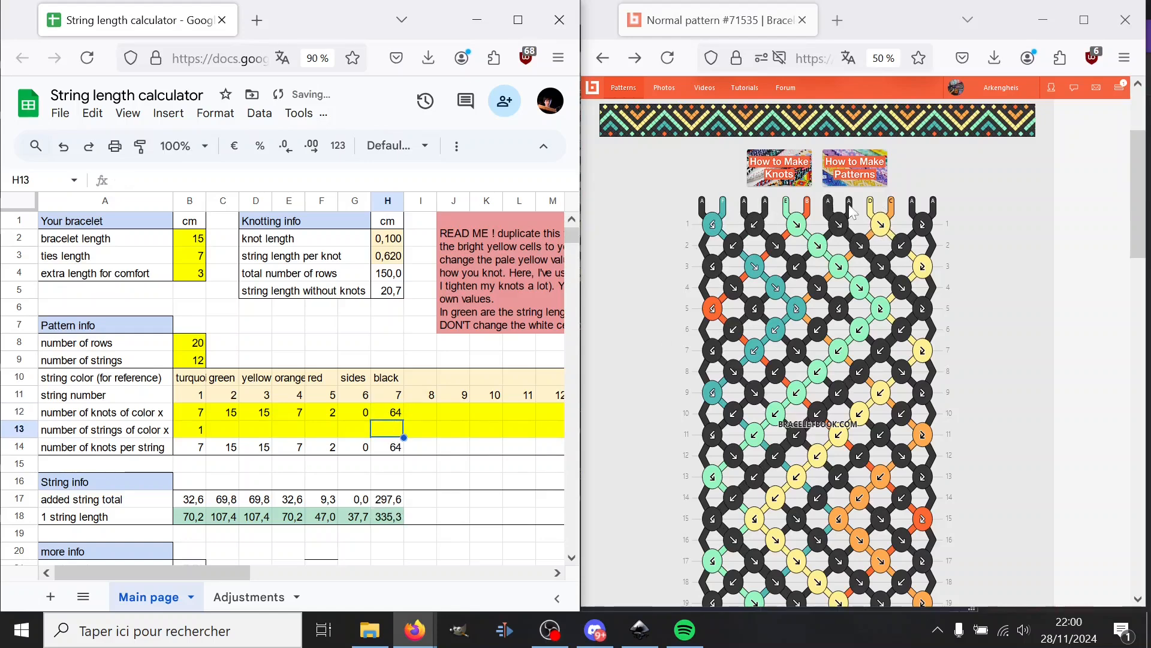
left_click(392, 430)
type("5")
key("Return")
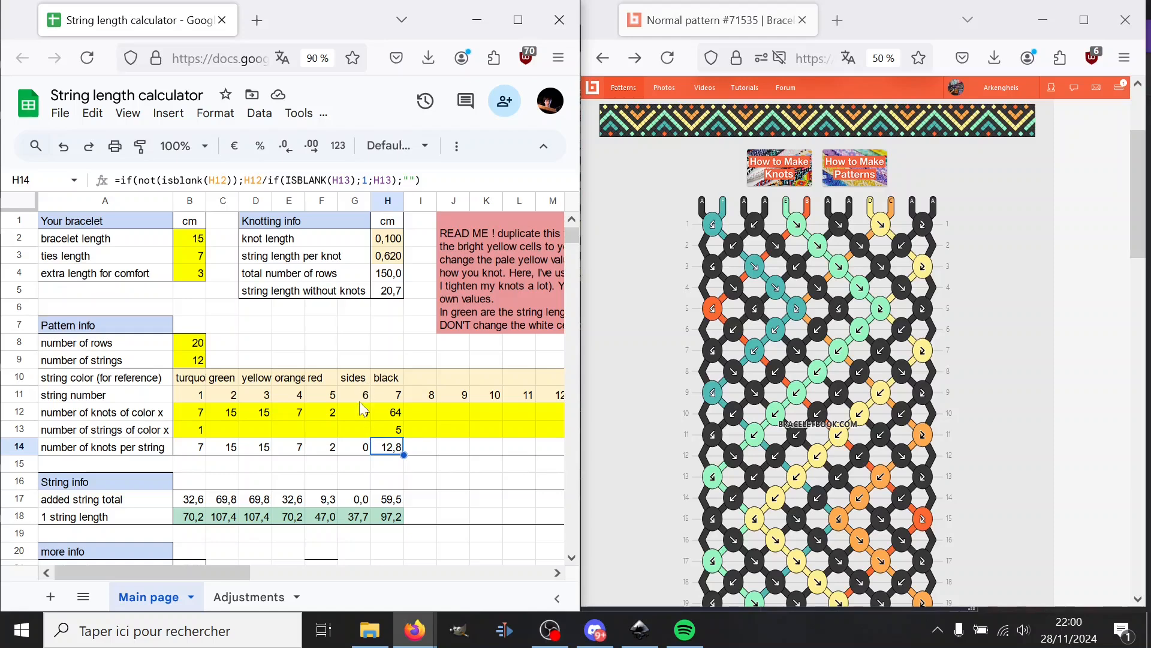
left_click(358, 429)
type("2")
key("Return")
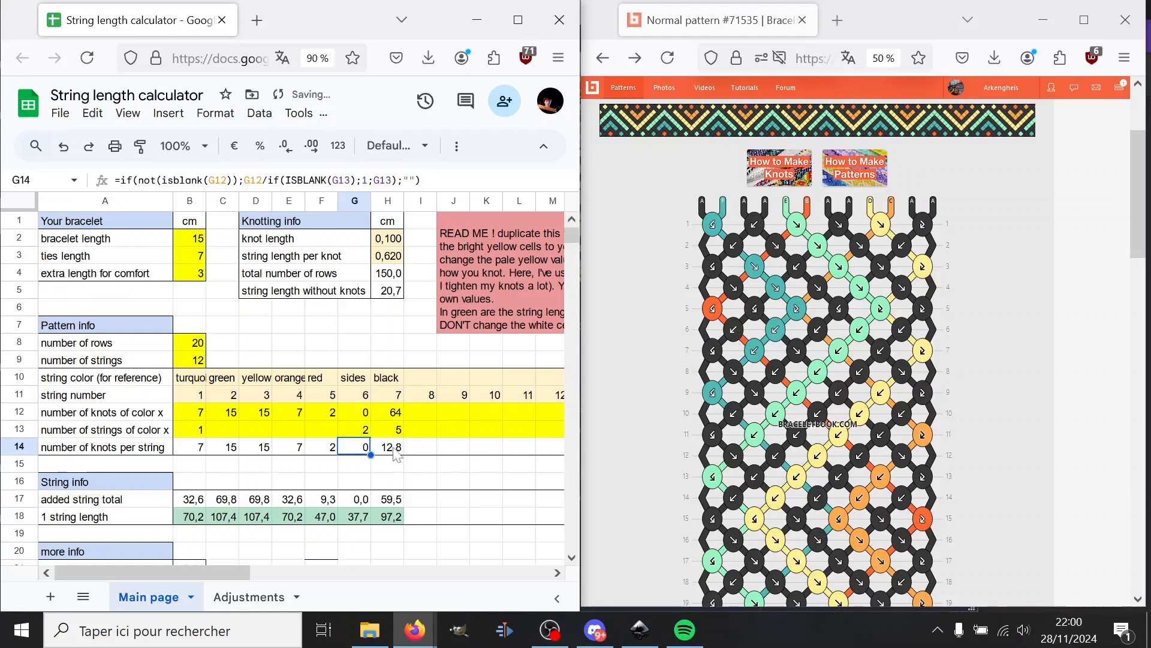
Check the total number of knots entered at the end of the knots per string row
left_click_drag(182, 574, 373, 553)
left_click(448, 449)
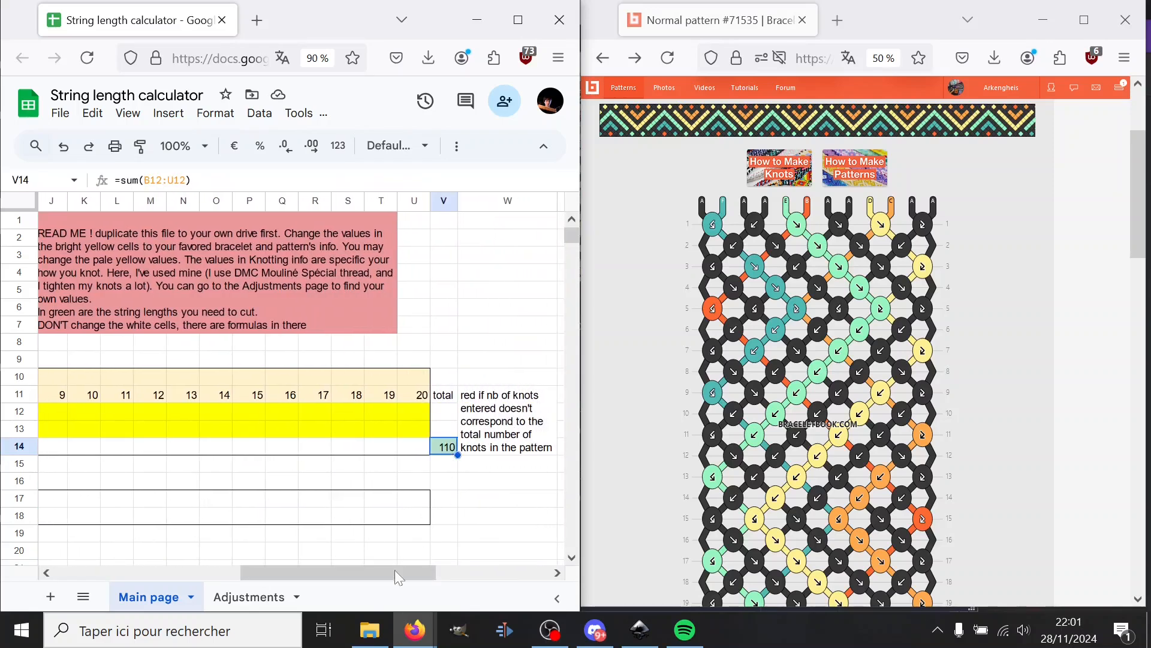
left_click_drag(395, 569, 202, 579)
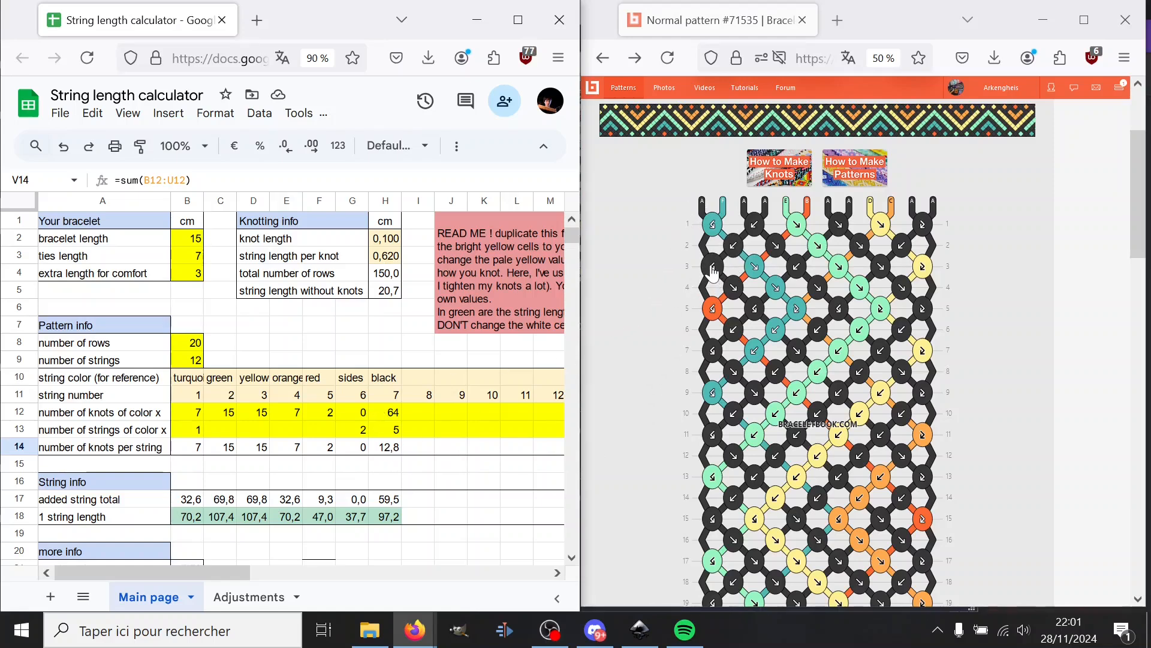
Enter 2 as the number of strings for string number 6 and relabel its color as black
left_click(359, 426)
type("2")
left_click(356, 381)
type("black")
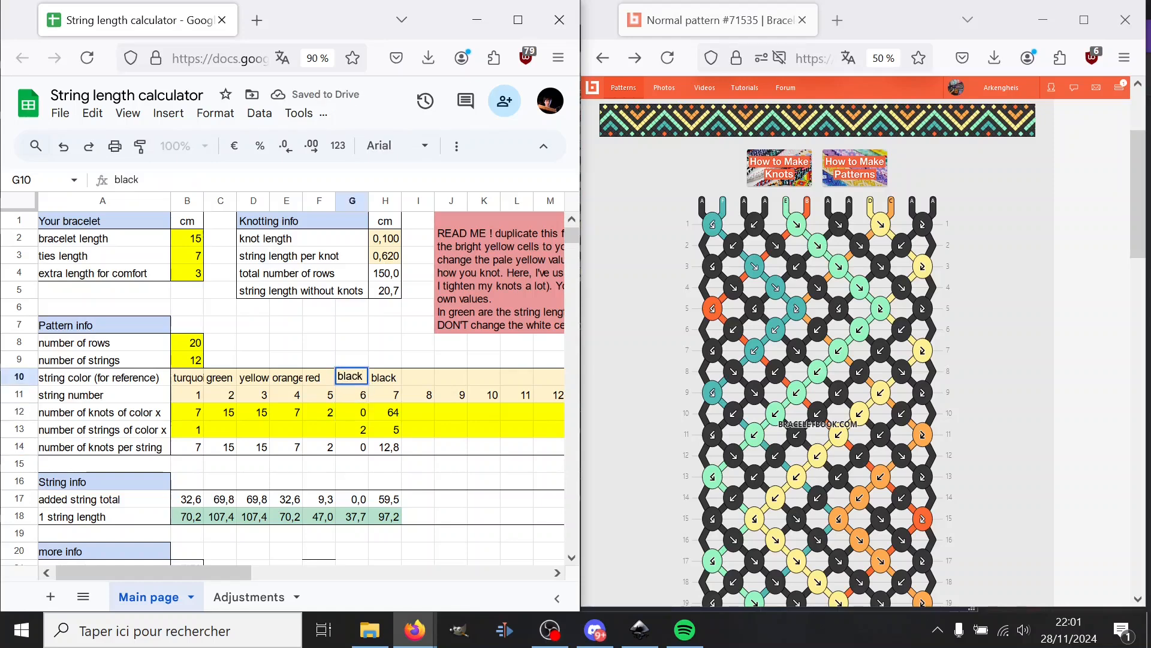
key("Return")
Clear the color, number of knots and number of strings for string number 7
left_click(380, 380)
key("Delete")
left_click(389, 412)
key("Delete")
left_click(393, 430)
key("Delete")
Set the number of knots for black in string number 6 to 64 and its number of strings to 7
left_click(363, 415)
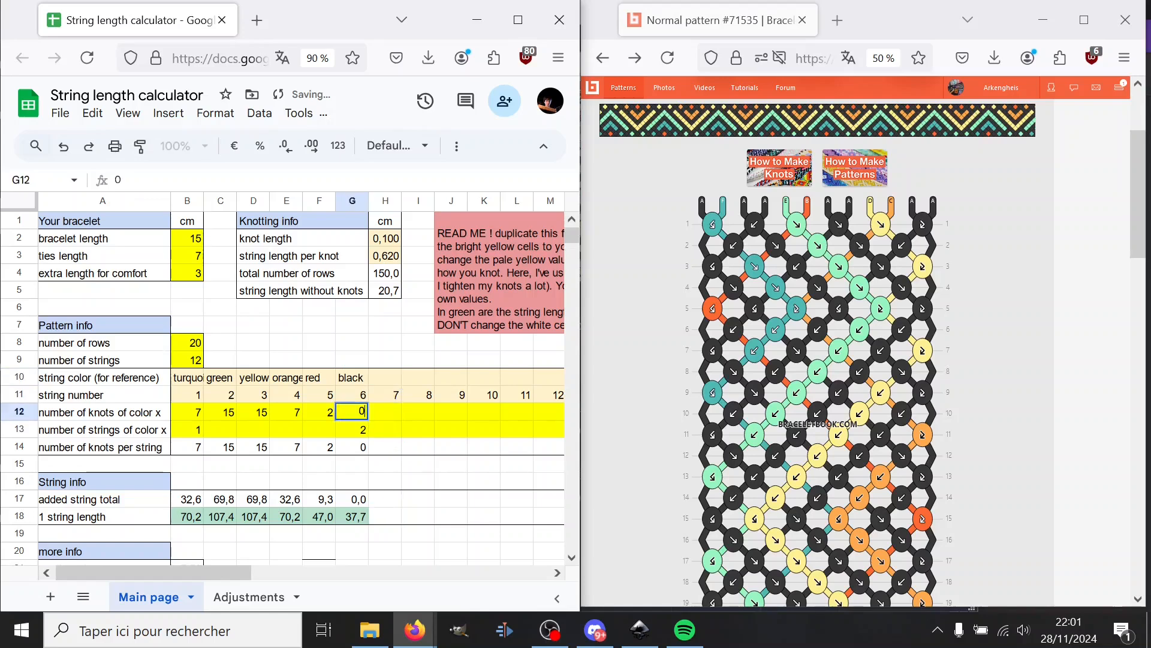
type("6")
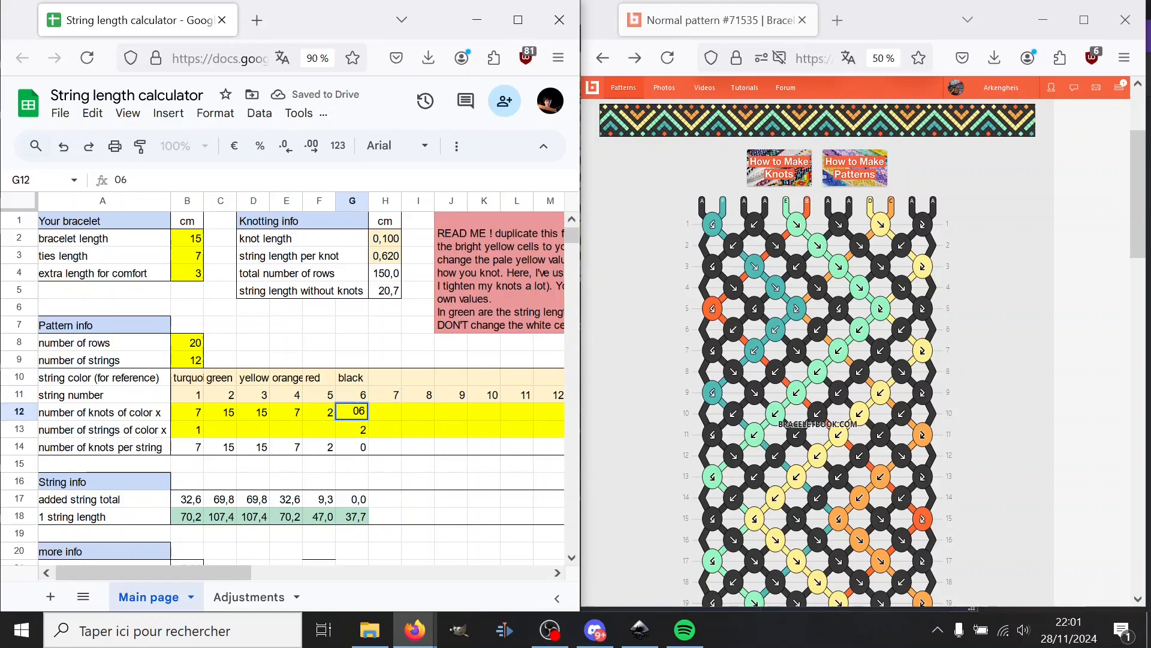
type("34")
key("Return")
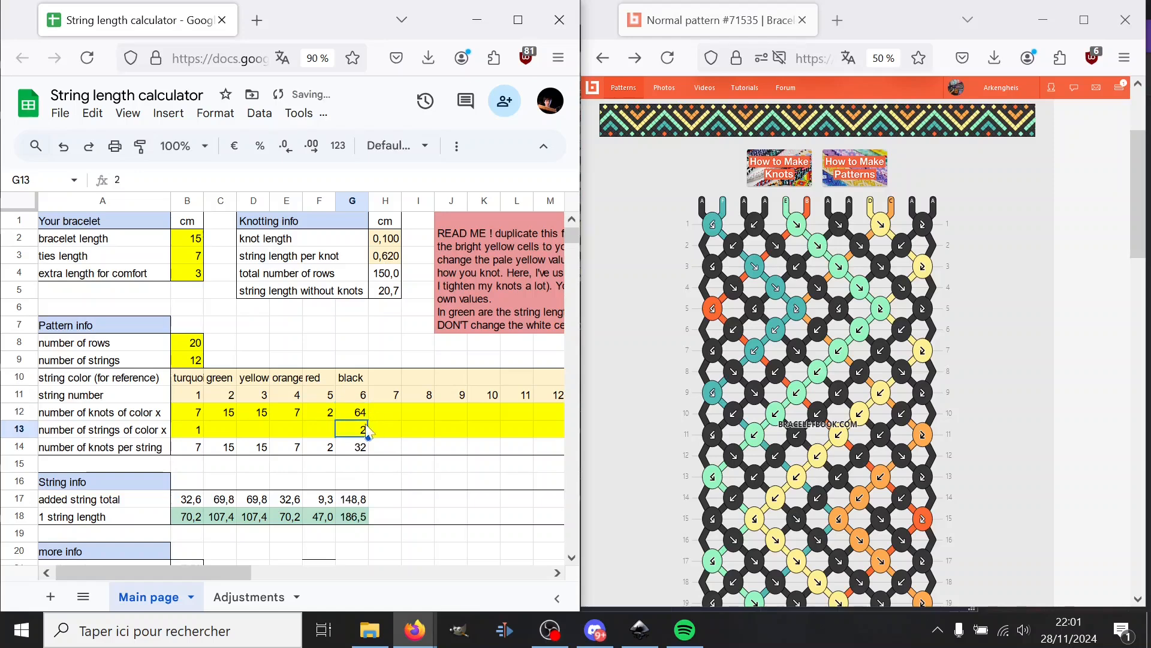
double_click(363, 428)
type("7")
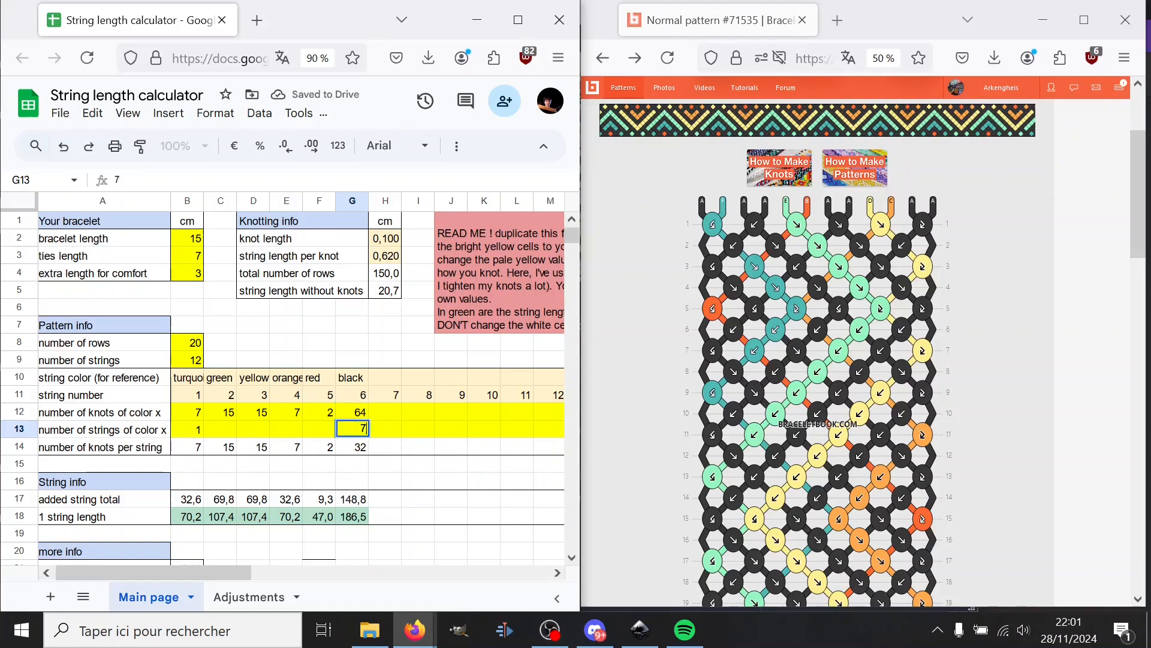
key("Return")
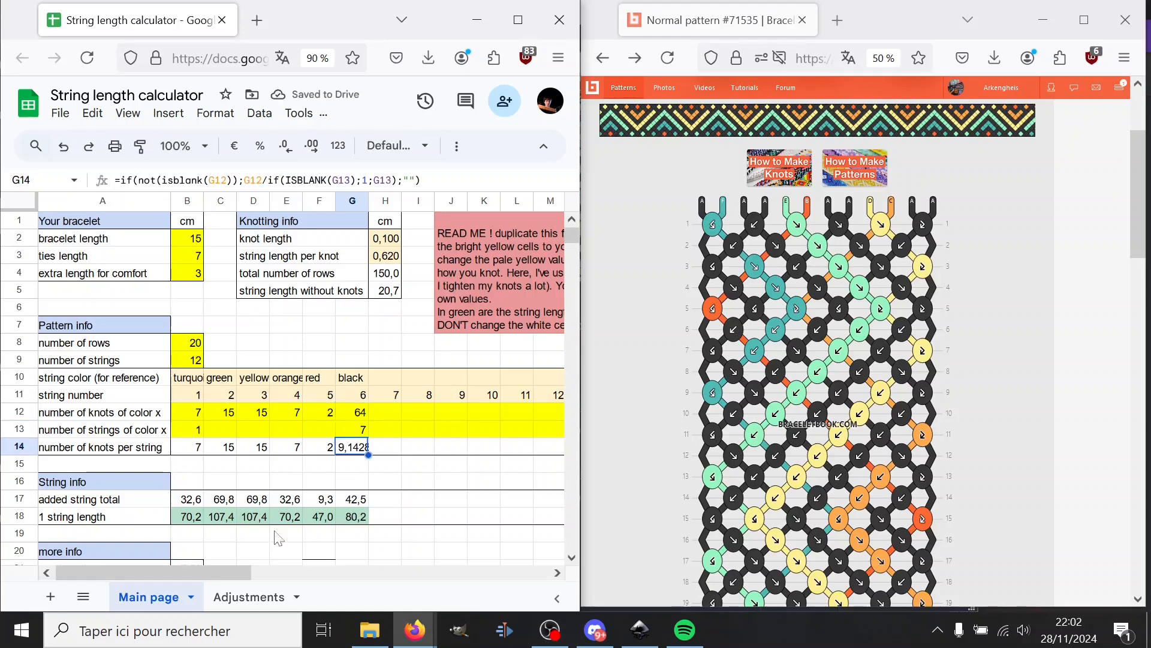
Review the calculated length of one string for each color and the additional pattern info below
left_click_drag(186, 519, 355, 517)
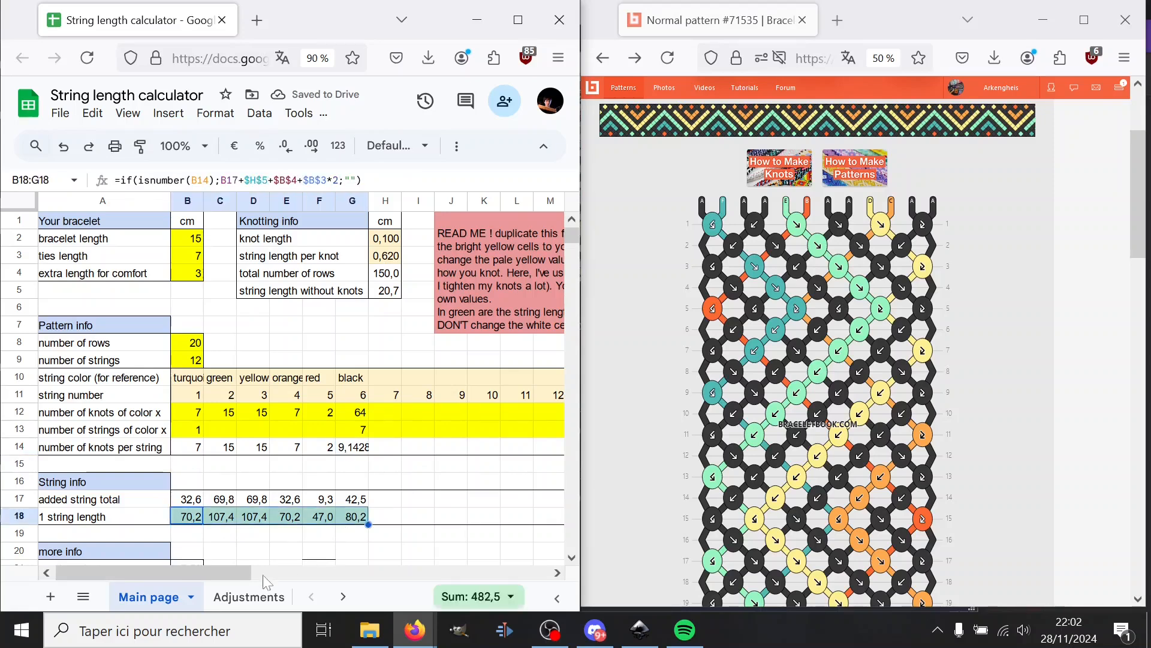
left_click(251, 533)
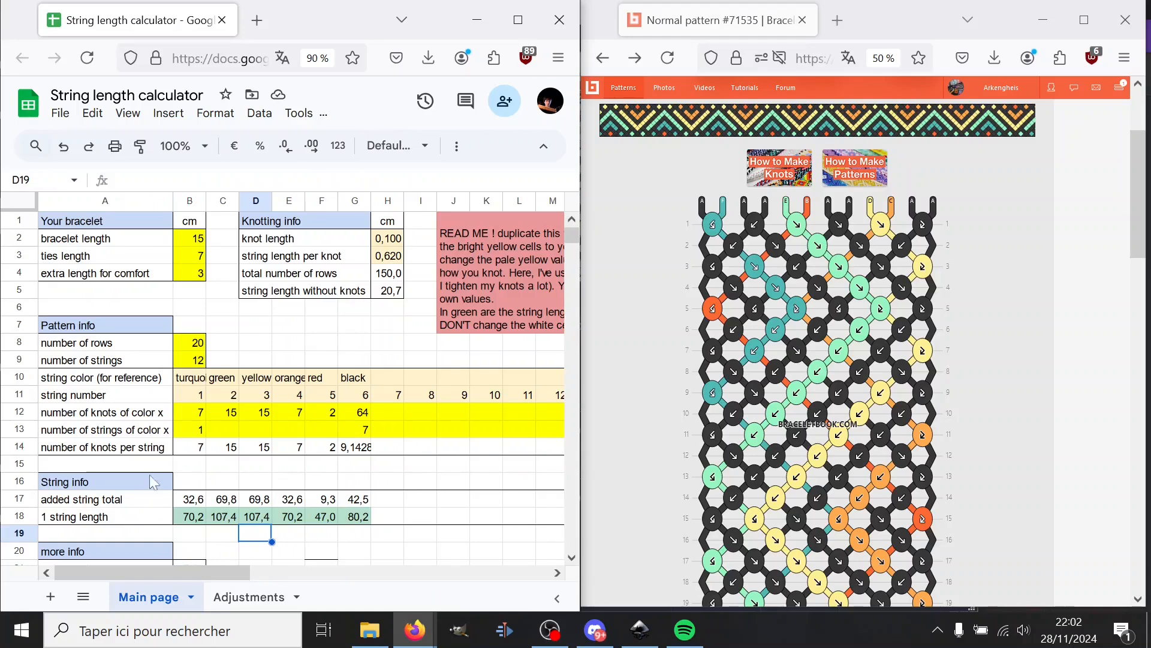
key("ctrl+minus")
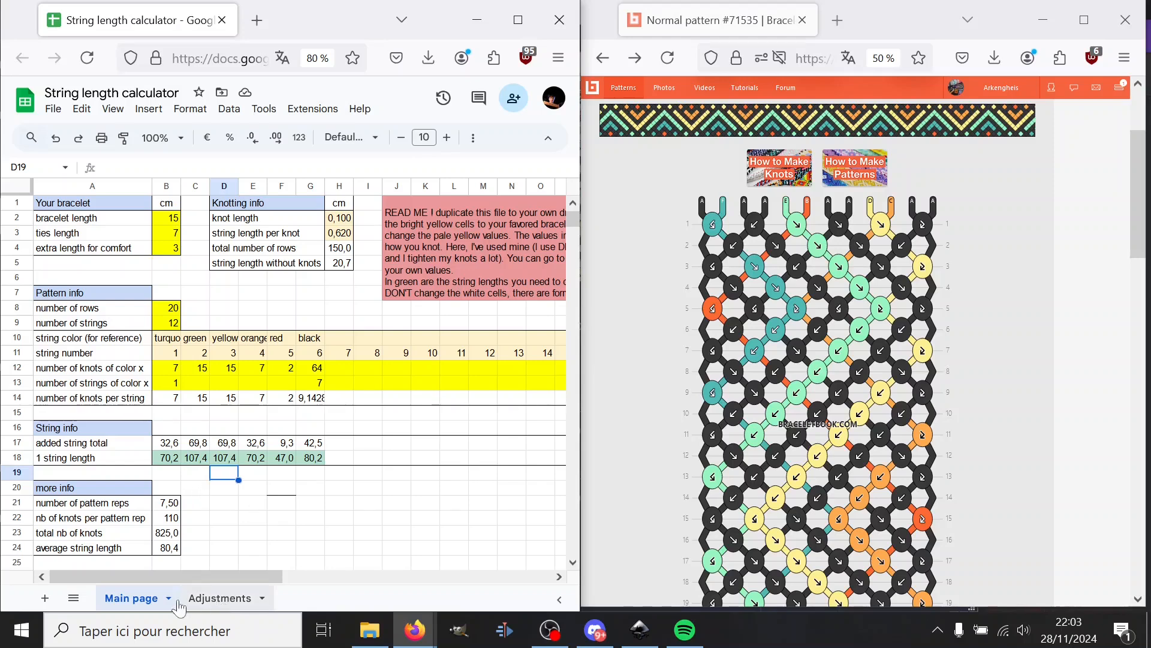
Open the Adjustments sheet and read its instructions for finding personal knot length and string length per knot
left_click(248, 599)
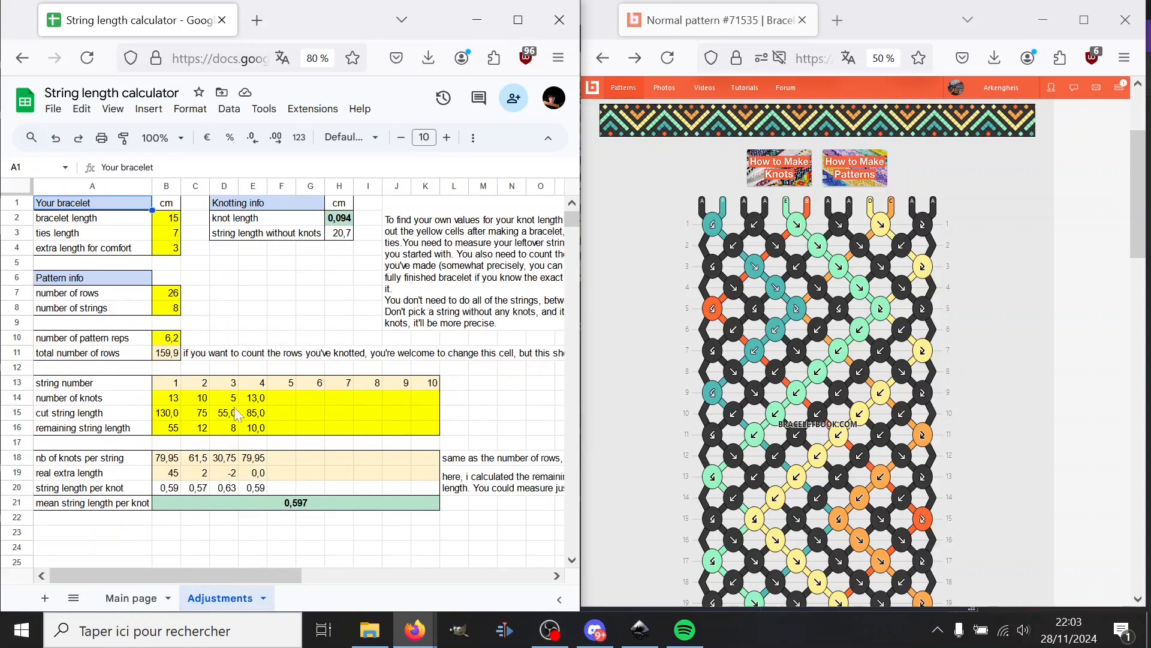
left_click_drag(243, 577, 382, 520)
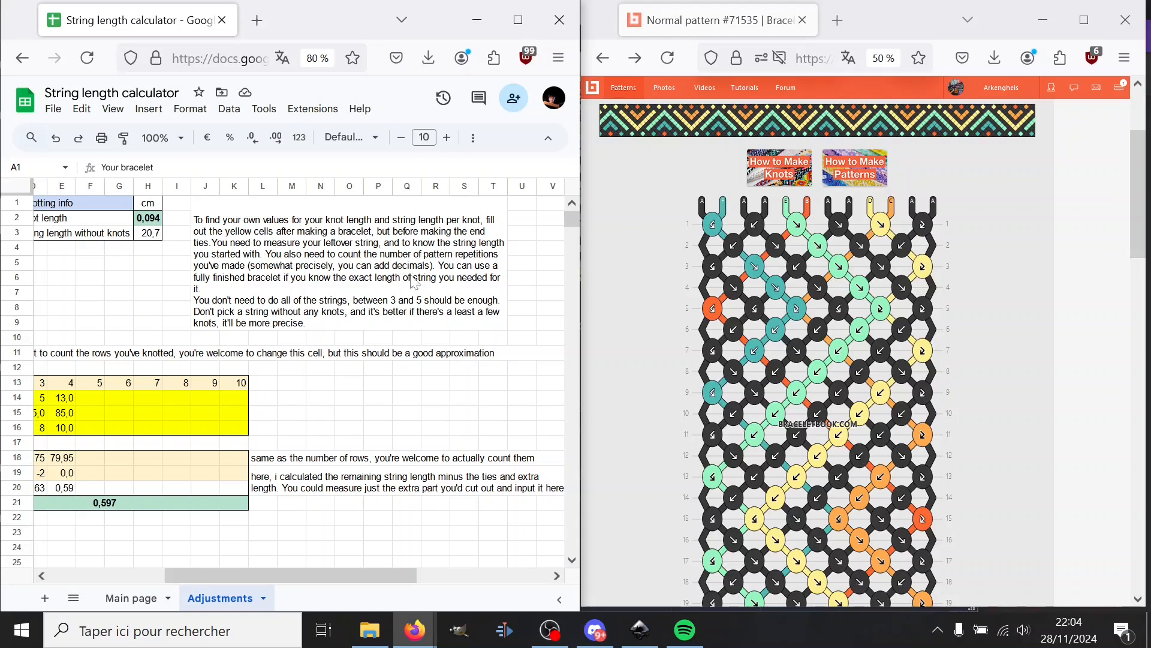
left_click_drag(358, 583, 175, 566)
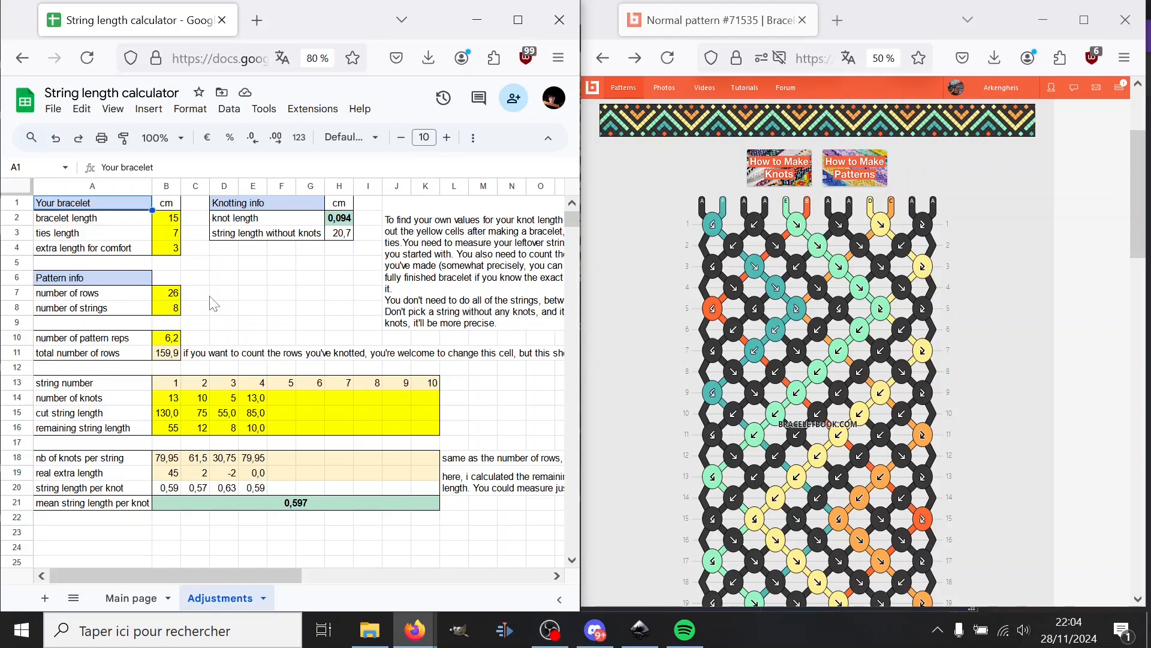
Set the pattern info on the Adjustments sheet to 20 rows and 12 strings
left_click(173, 231)
double_click(173, 292)
type("2")
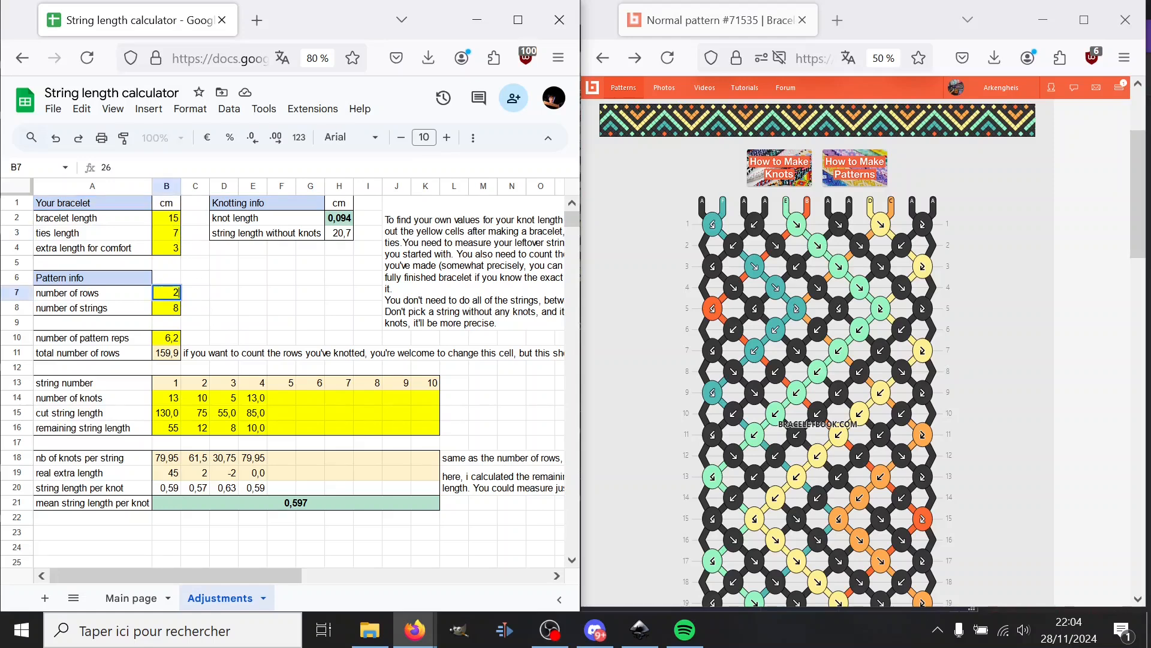
type("0")
key("Return")
type("12")
key("Return")
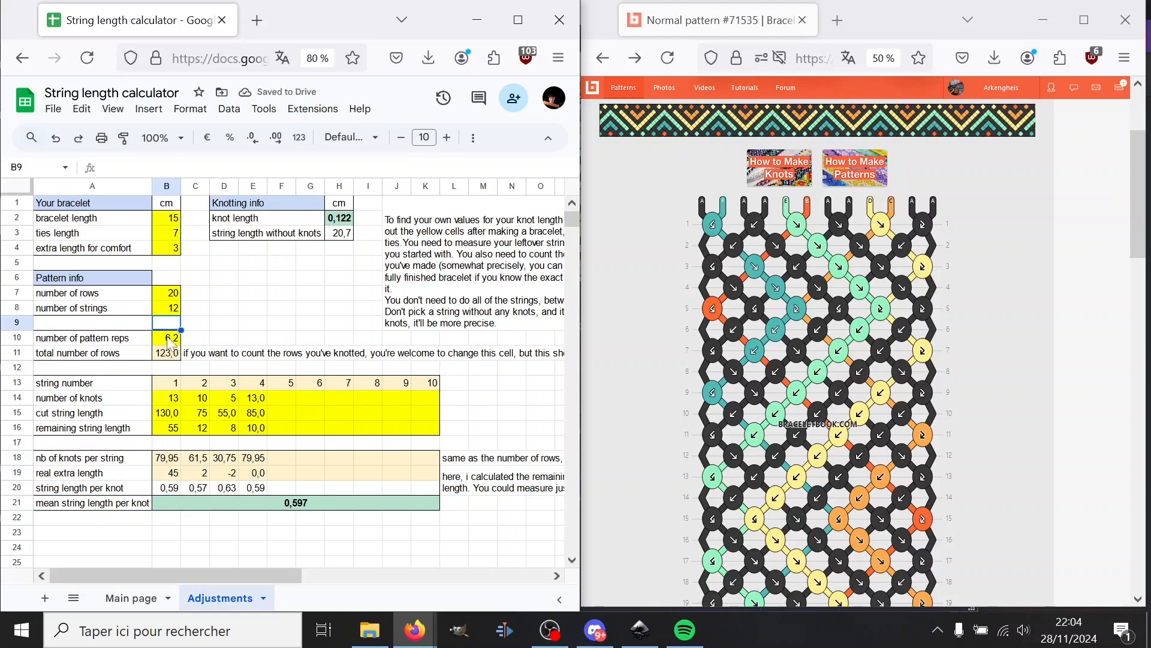
Set the number of pattern reps on the Adjustments sheet to 7,1
double_click(169, 342)
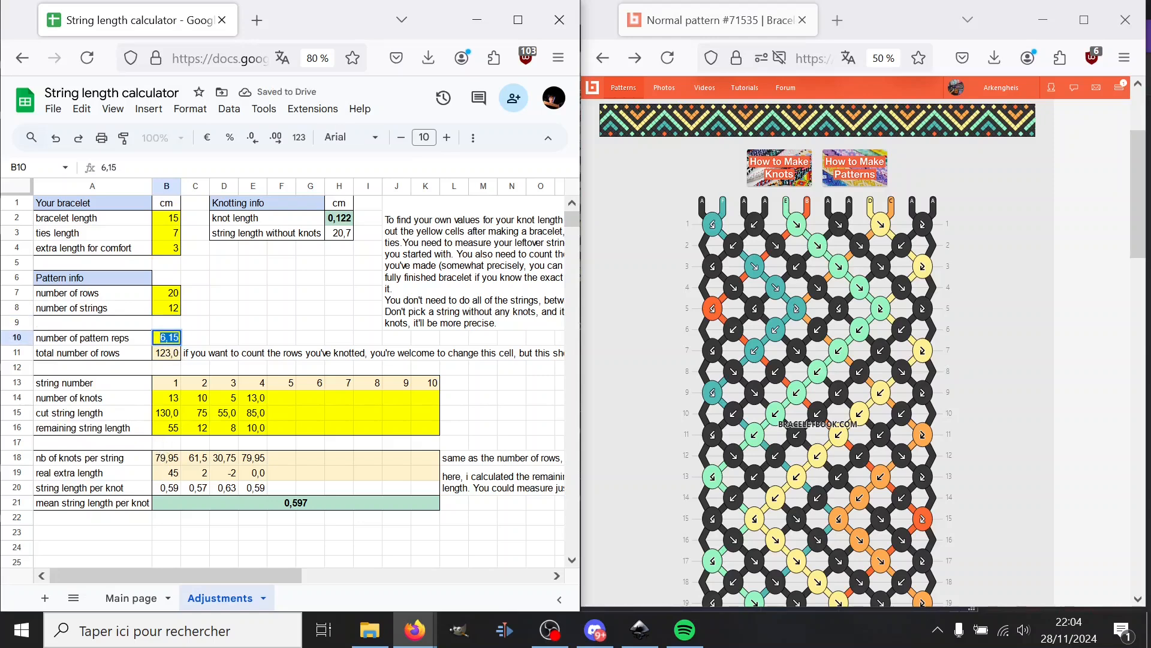
type("7")
key("Return")
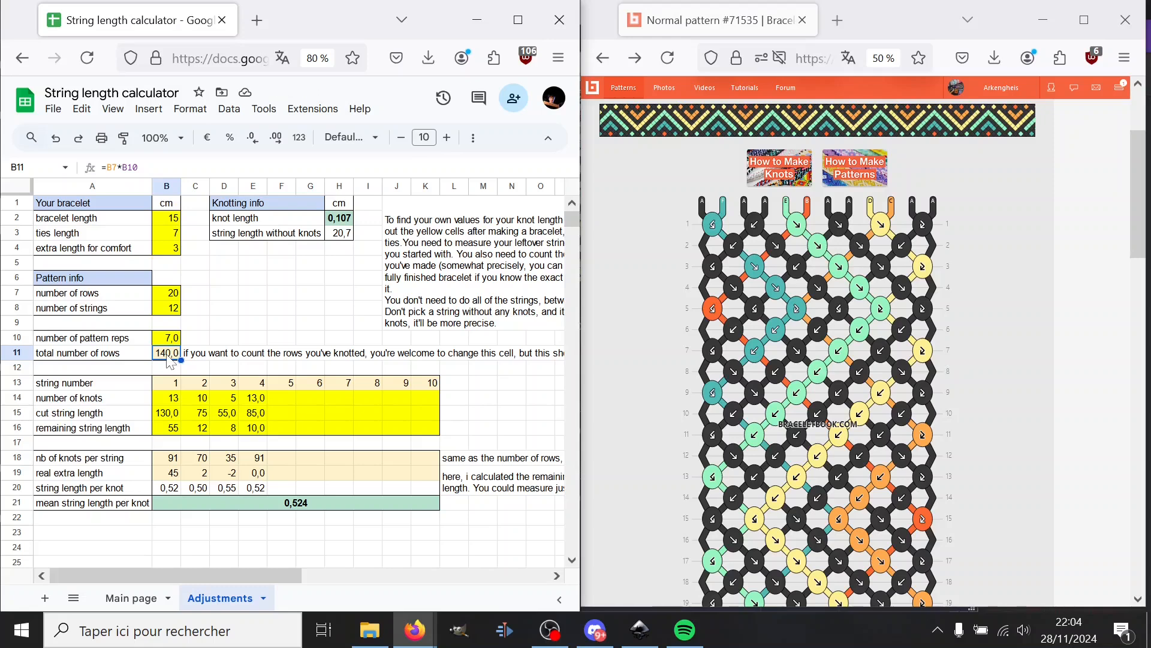
left_click(173, 340)
type("7,1")
key("Return")
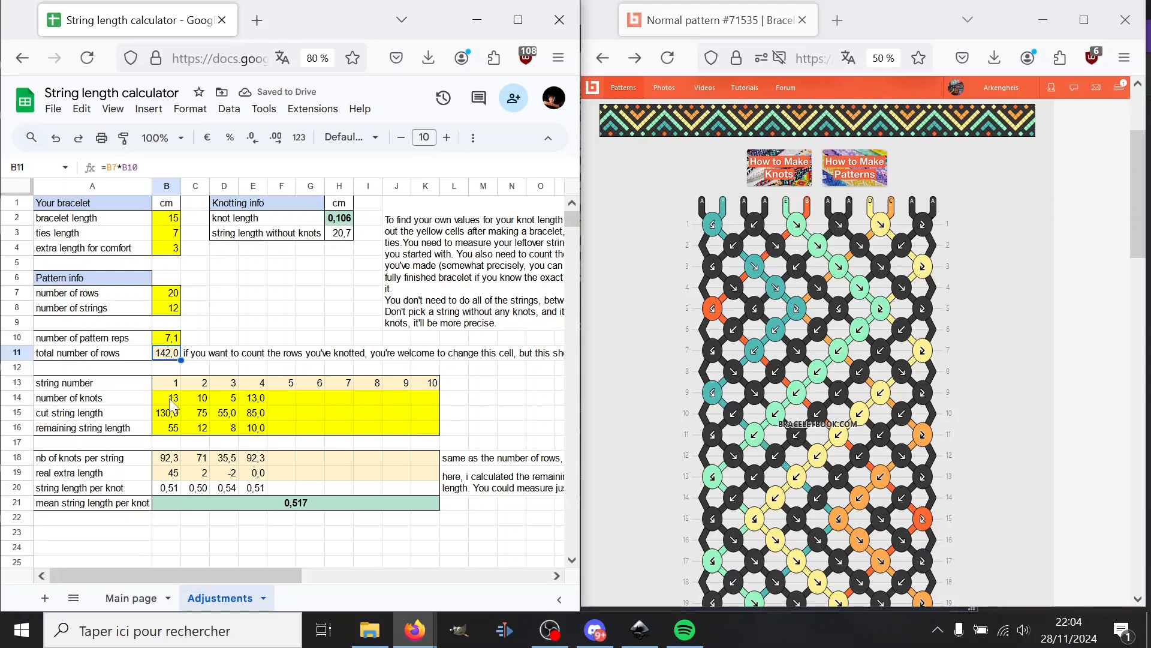
Copy the knot counts of strings 1 to 5 from the Main page into the number of knots row on the Adjustments sheet
left_click(128, 597)
left_click_drag(167, 376, 295, 376)
key("ctrl+c")
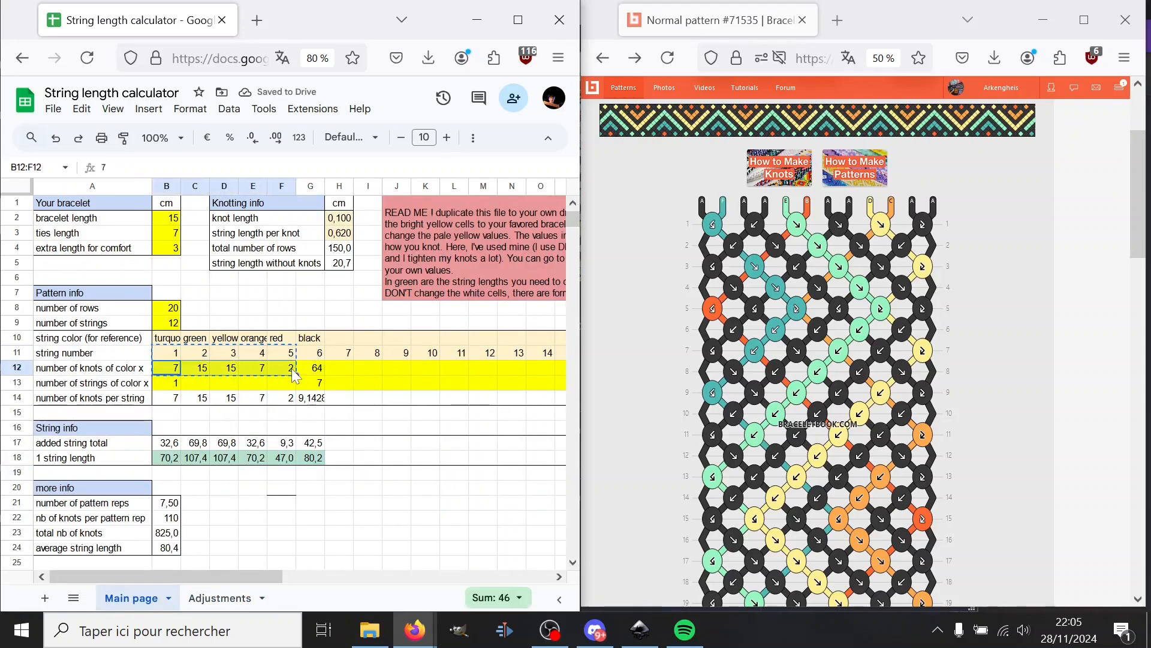
left_click(220, 598)
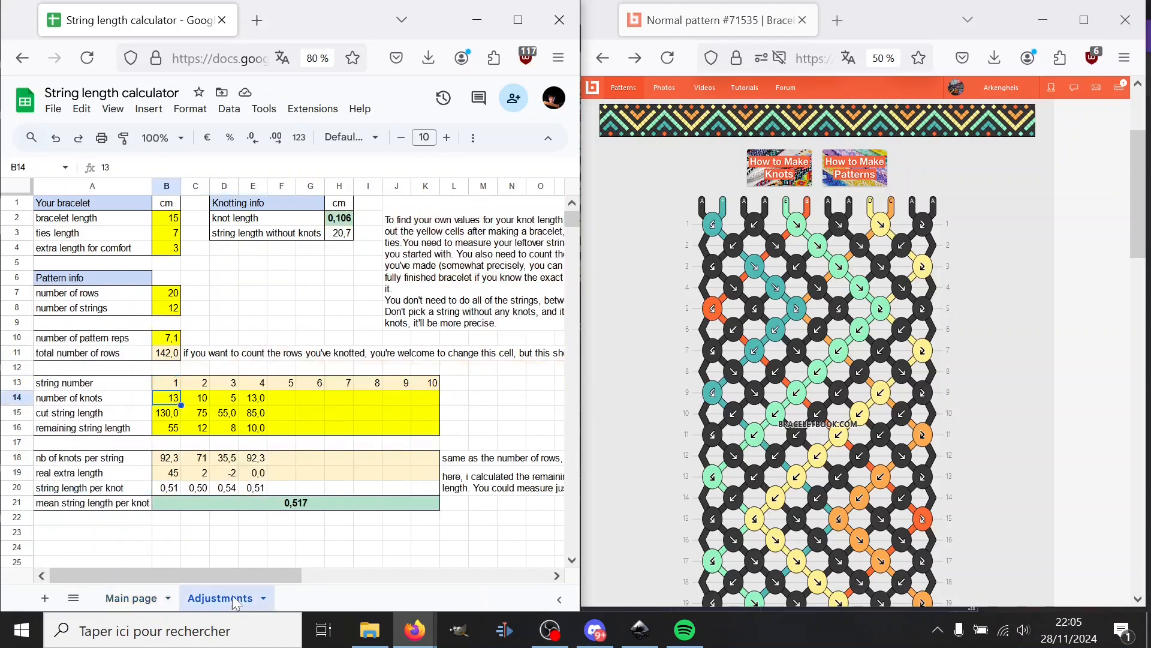
key("ctrl+v")
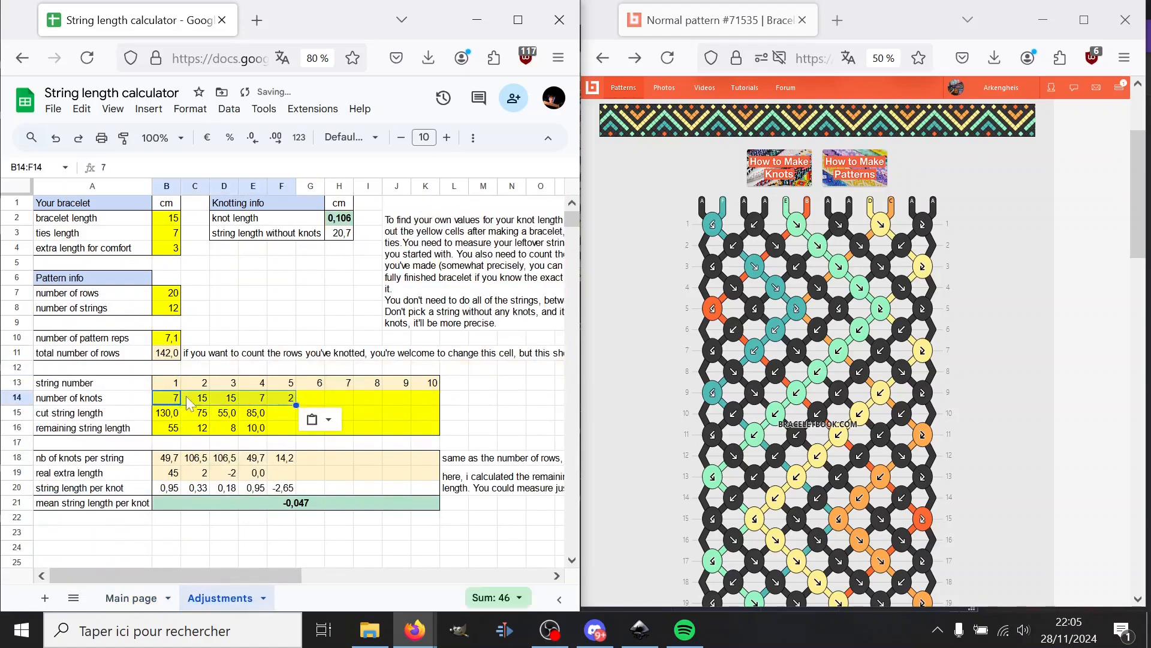
Check the string 1 length on the Main page and set its cut string length on the Adjustments sheet to 80
double_click(170, 413)
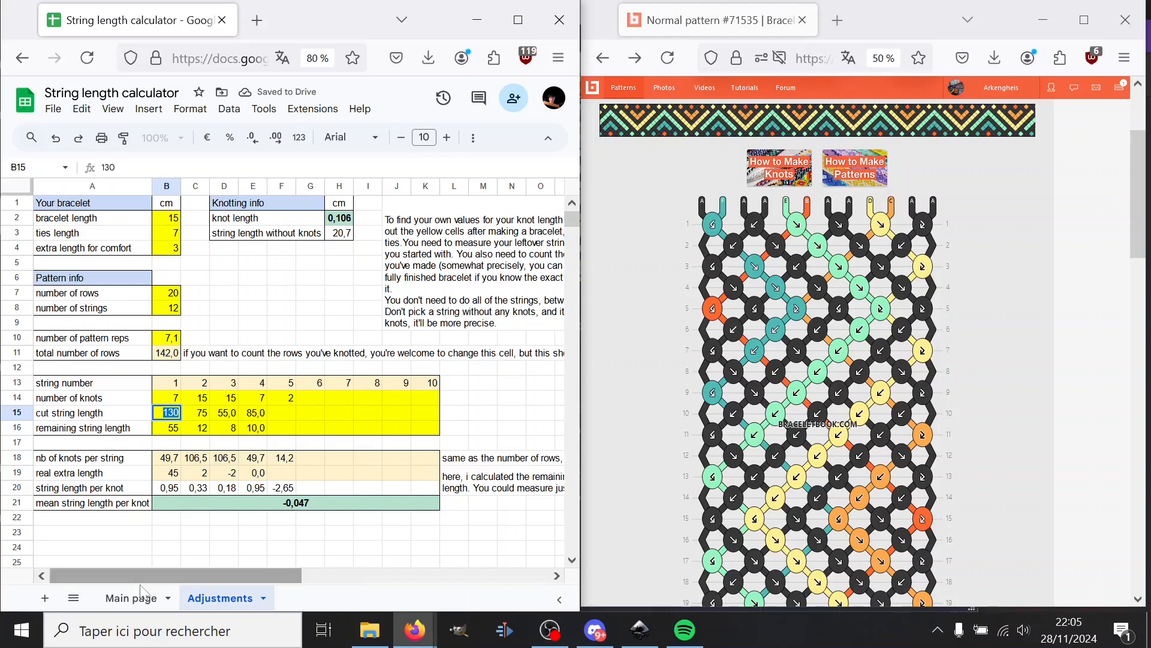
left_click(135, 601)
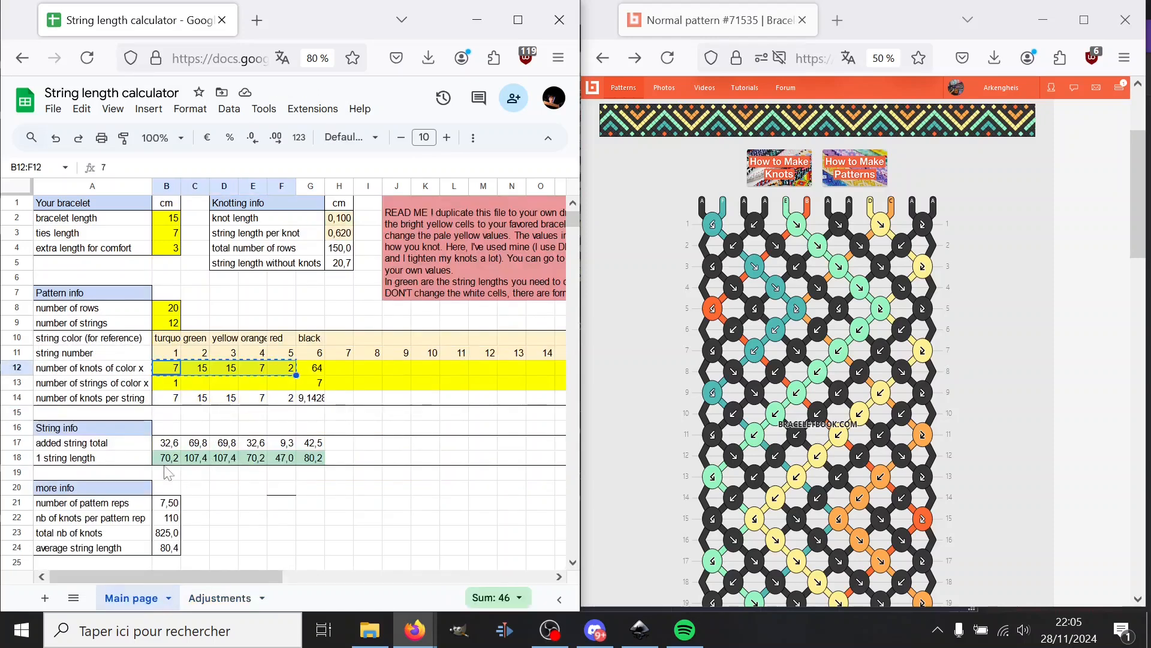
left_click(220, 599)
type("80")
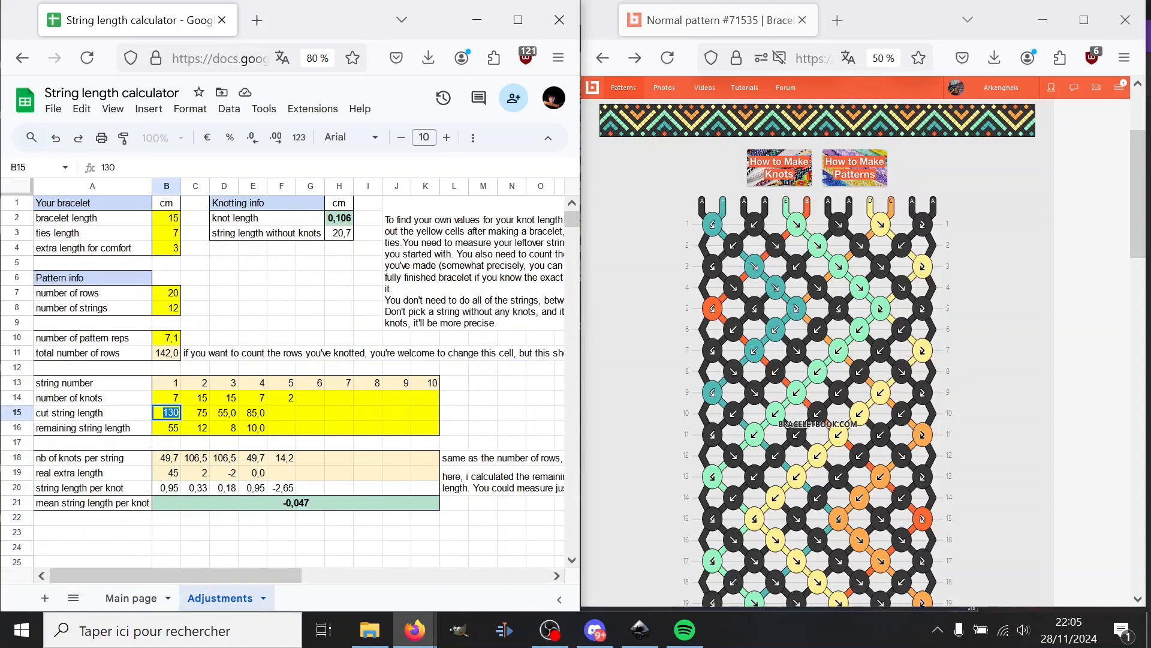
key("Return")
Check the Main page lengths and set the cut string length of strings 2 and 3 on the Adjustments sheet to 120
left_click(153, 601)
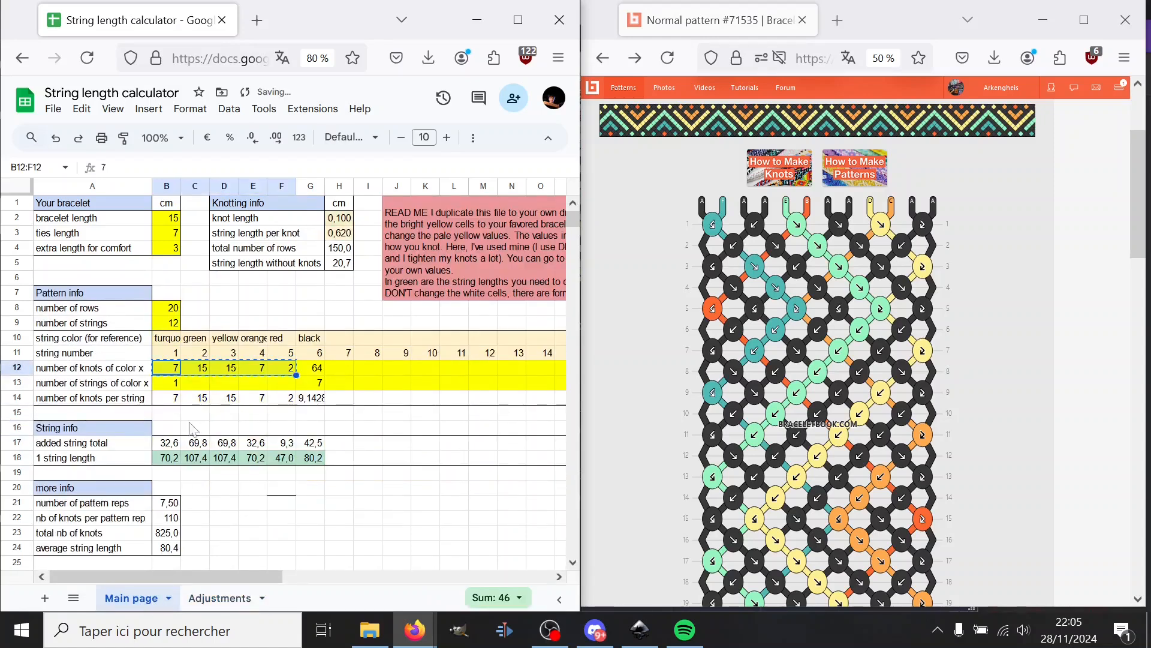
left_click(220, 597)
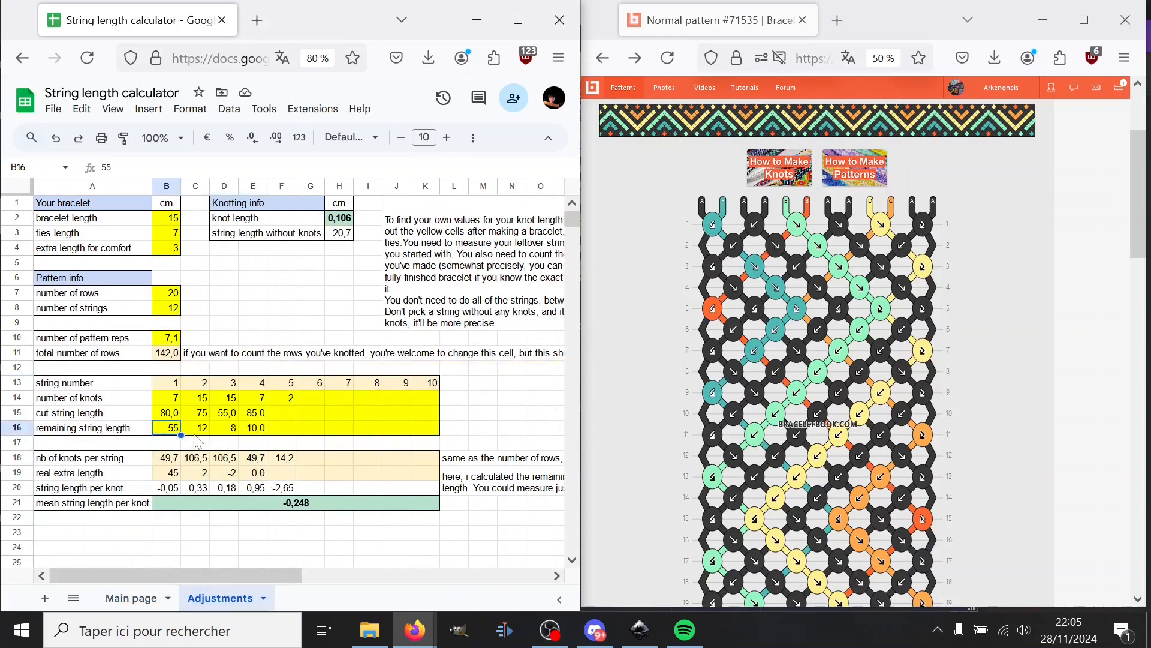
double_click(199, 413)
type("120")
key("Return")
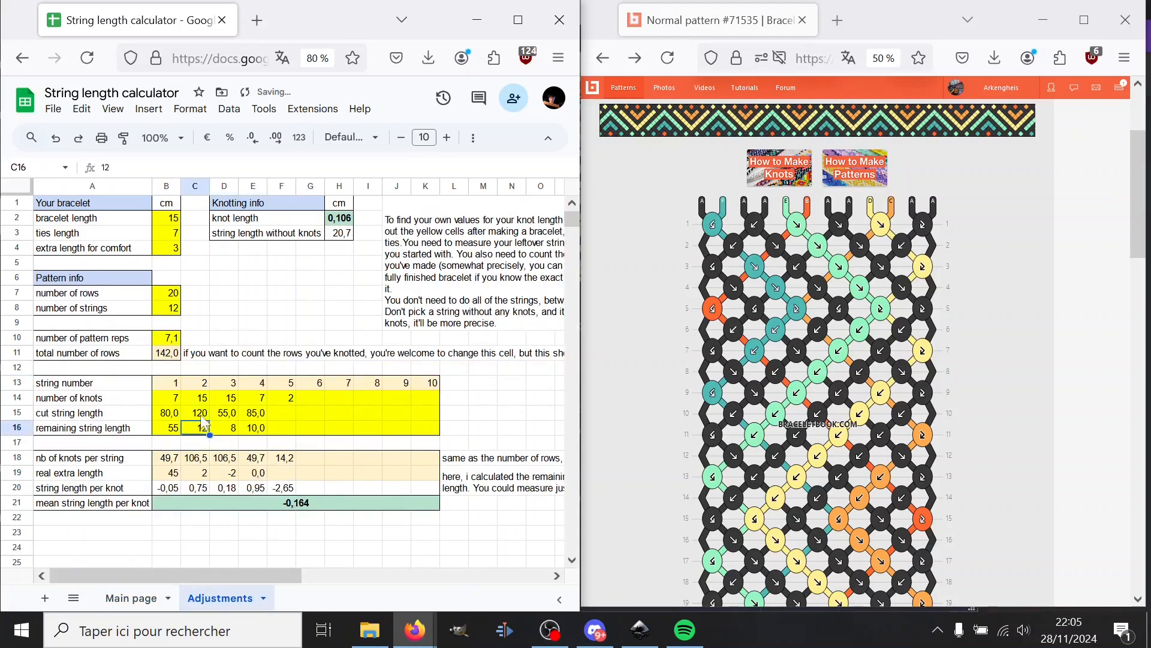
double_click(228, 413)
type("120")
key("Return")
Set the cut string length to 80 for string 4 and 50 for string 5, checking the Main page lengths
double_click(258, 413)
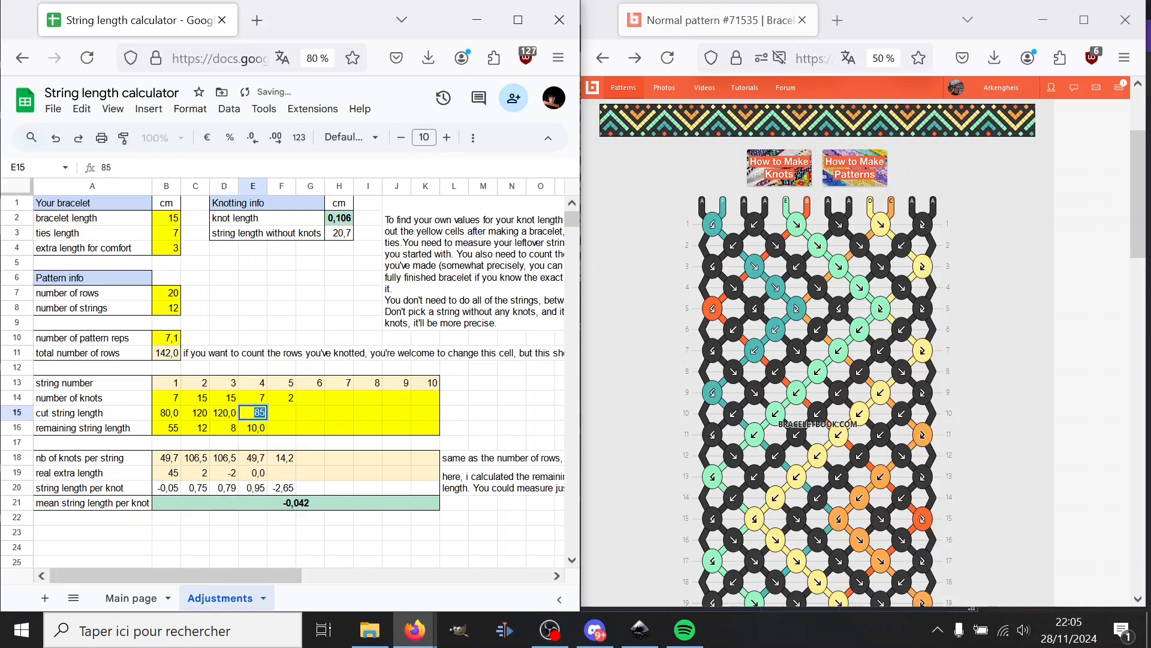
key("Return")
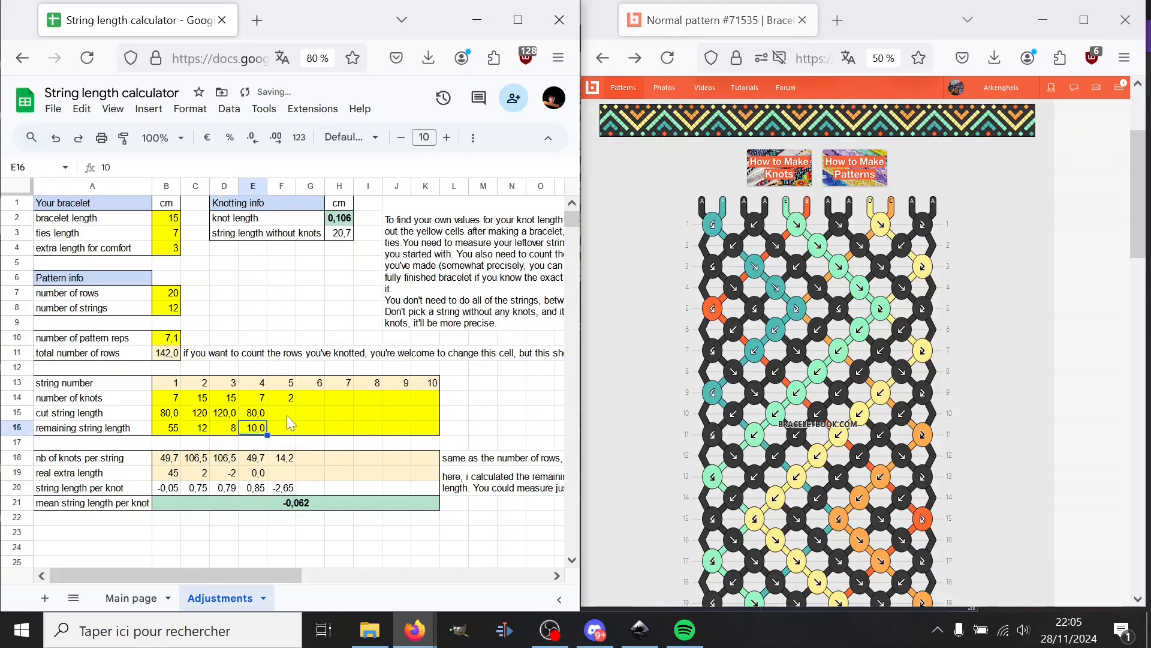
left_click(131, 598)
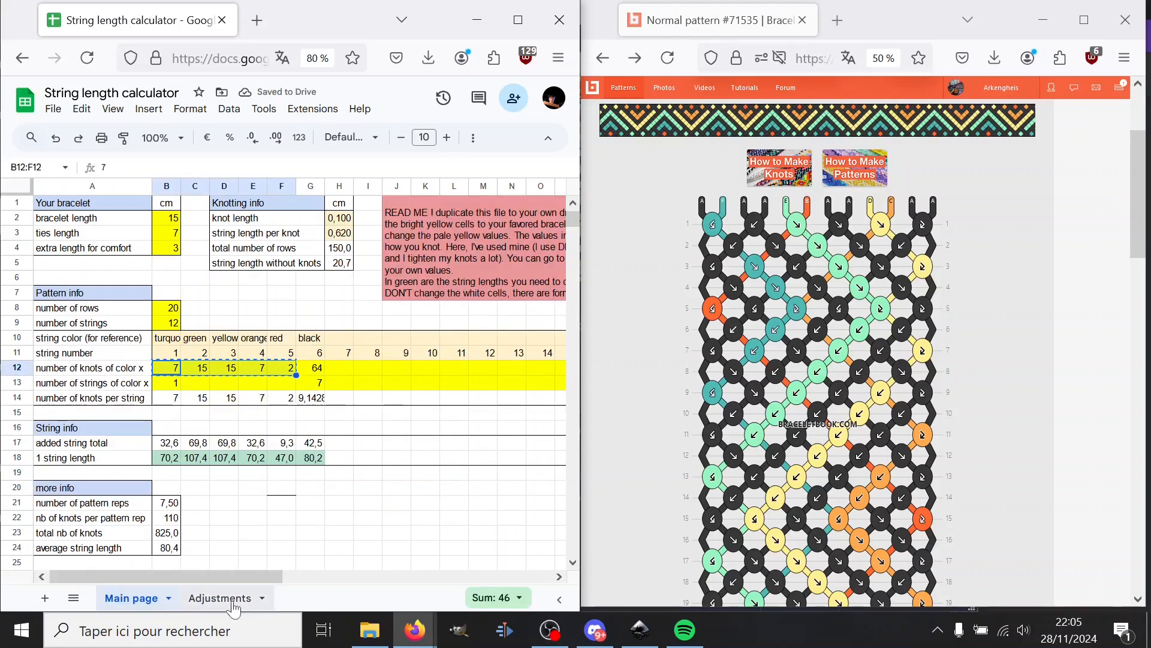
left_click(220, 598)
left_click(282, 416)
type("50")
key("Return")
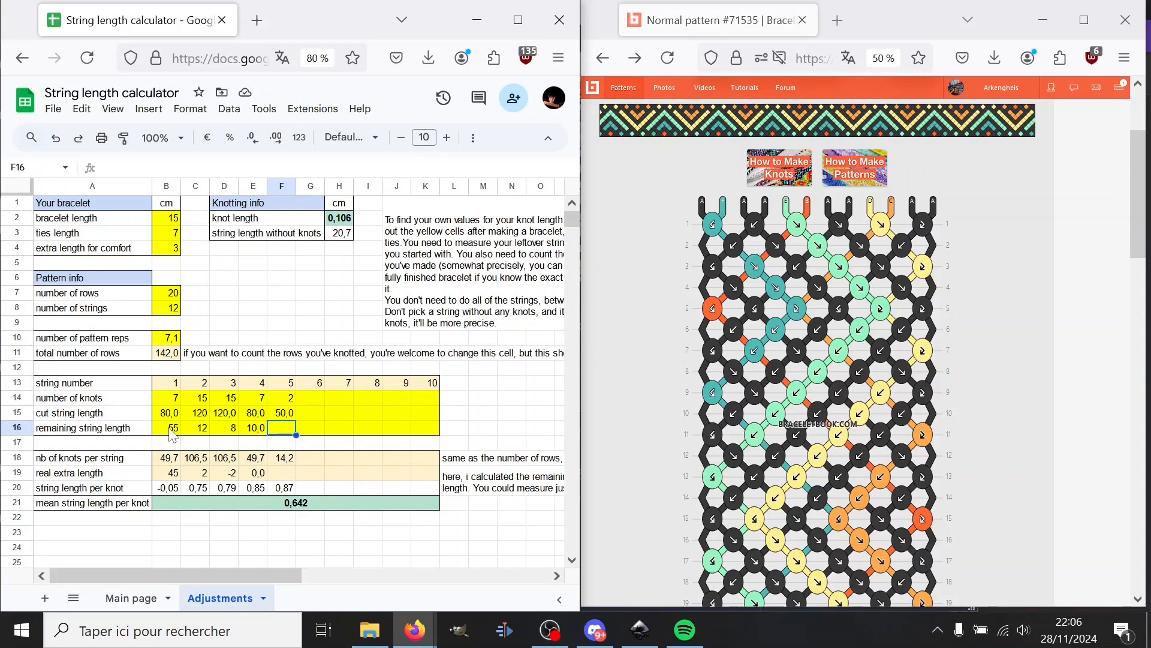
Set the remaining string length on the Adjustments sheet to 15 for string 1 and 12 for string 2
left_click(170, 429)
type("15")
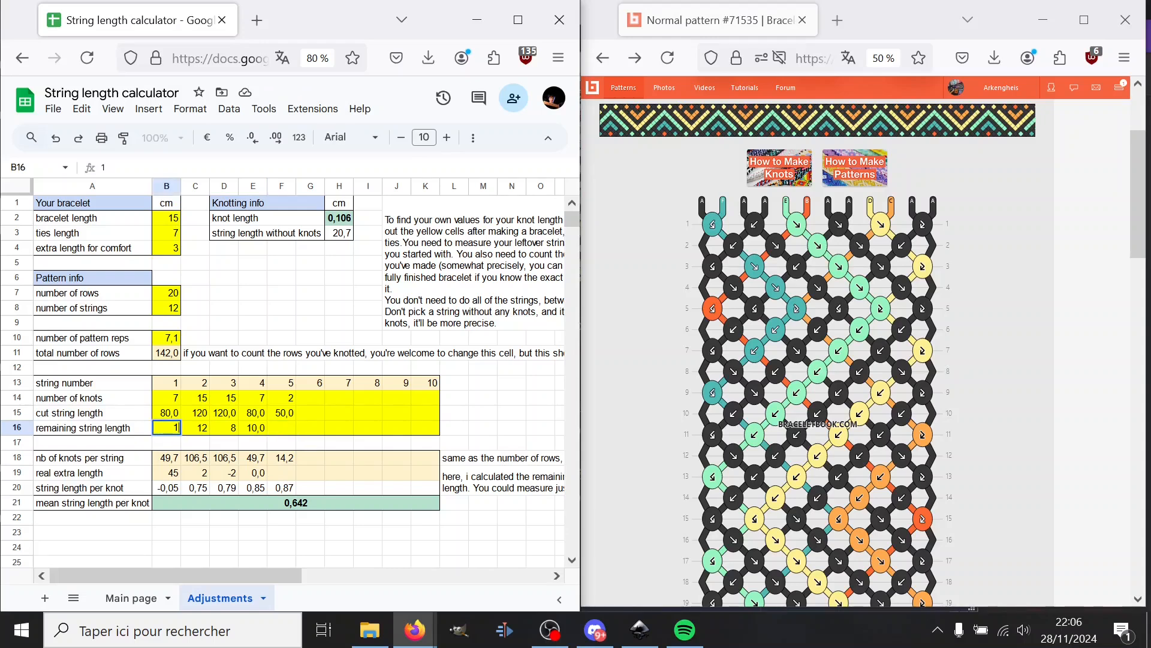
key("Return")
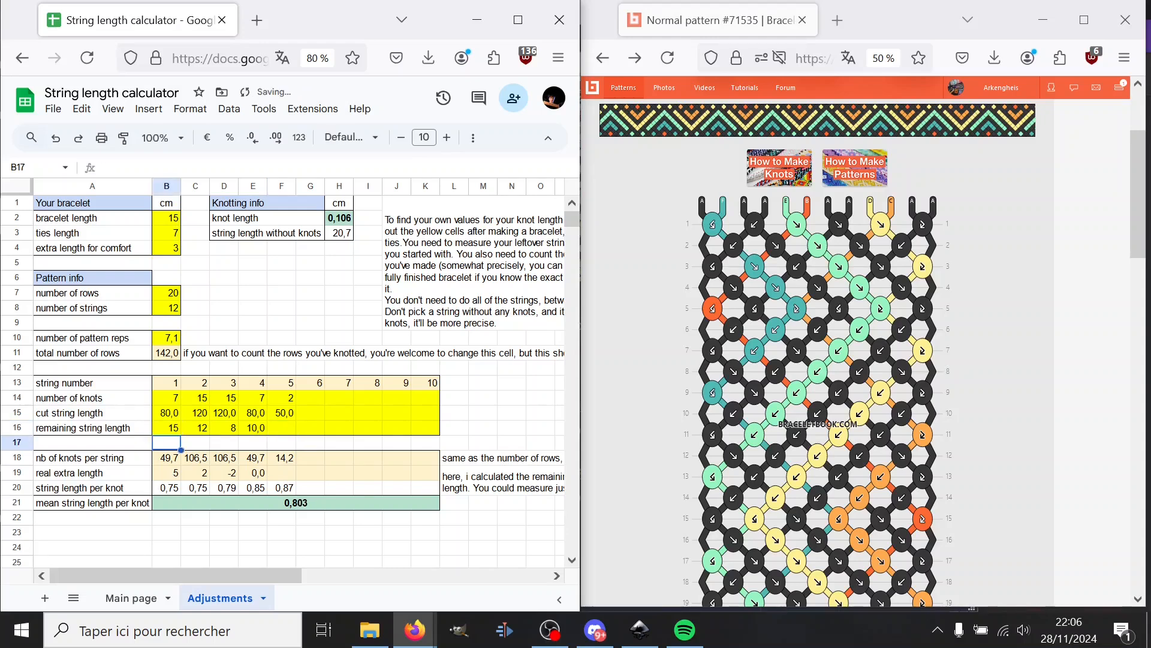
double_click(199, 427)
key("BackSpace")
type("2")
key("Return")
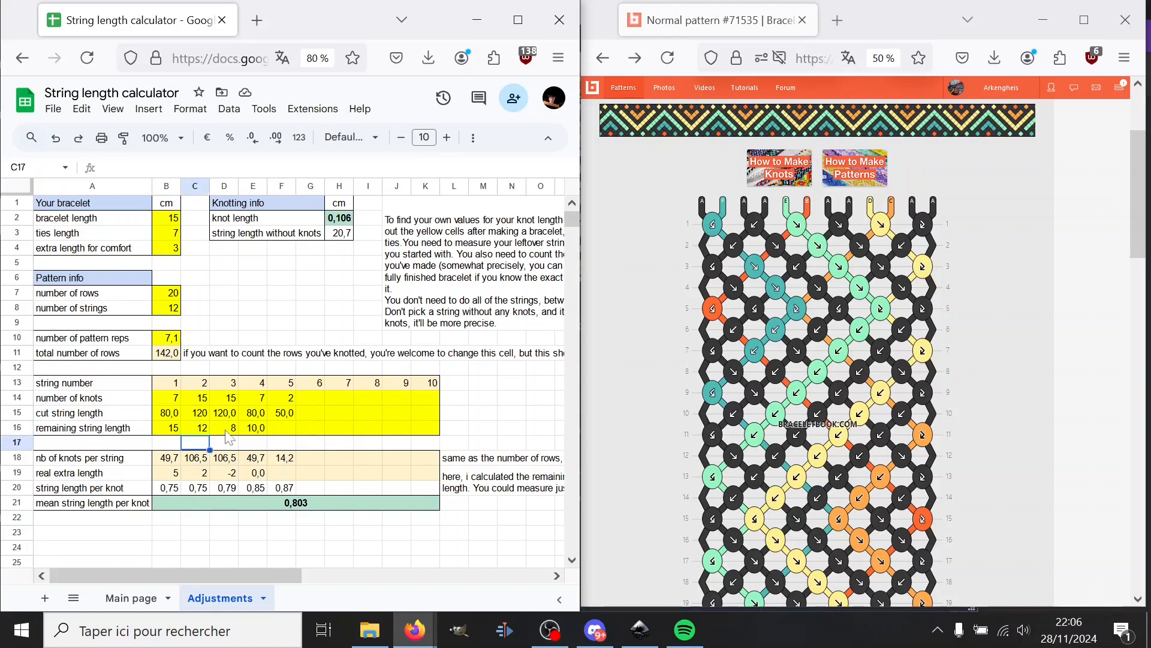
Set the remaining string length to 13 for string 3, 16 for string 4 and 13 for string 5
left_click(219, 430)
type("13")
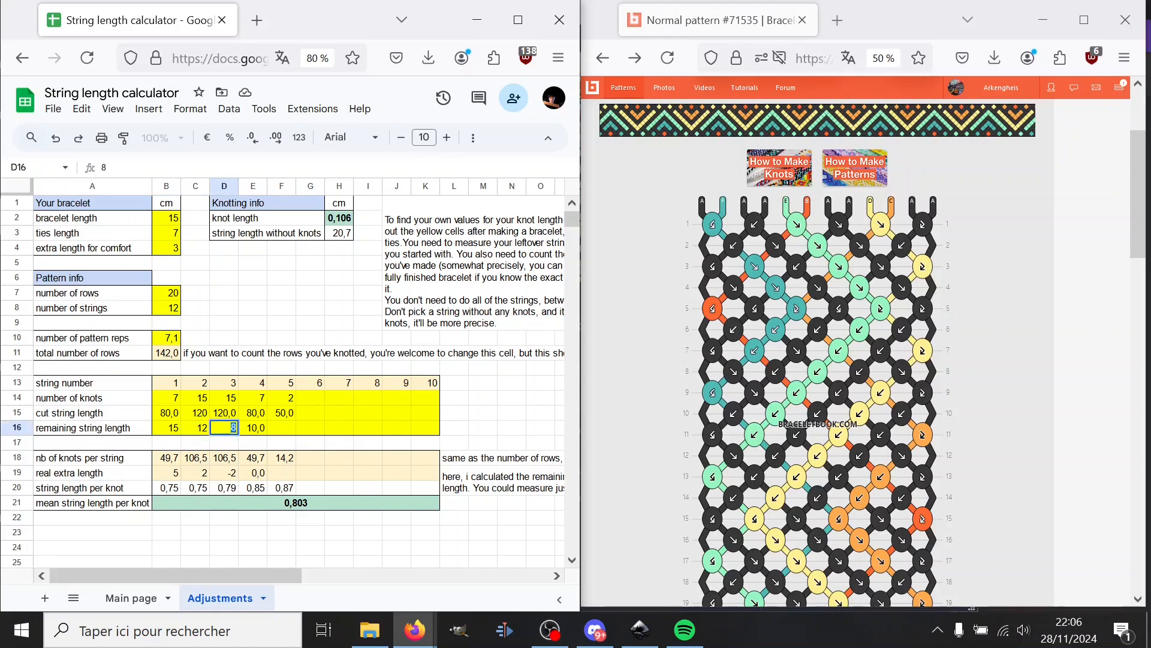
key("Return")
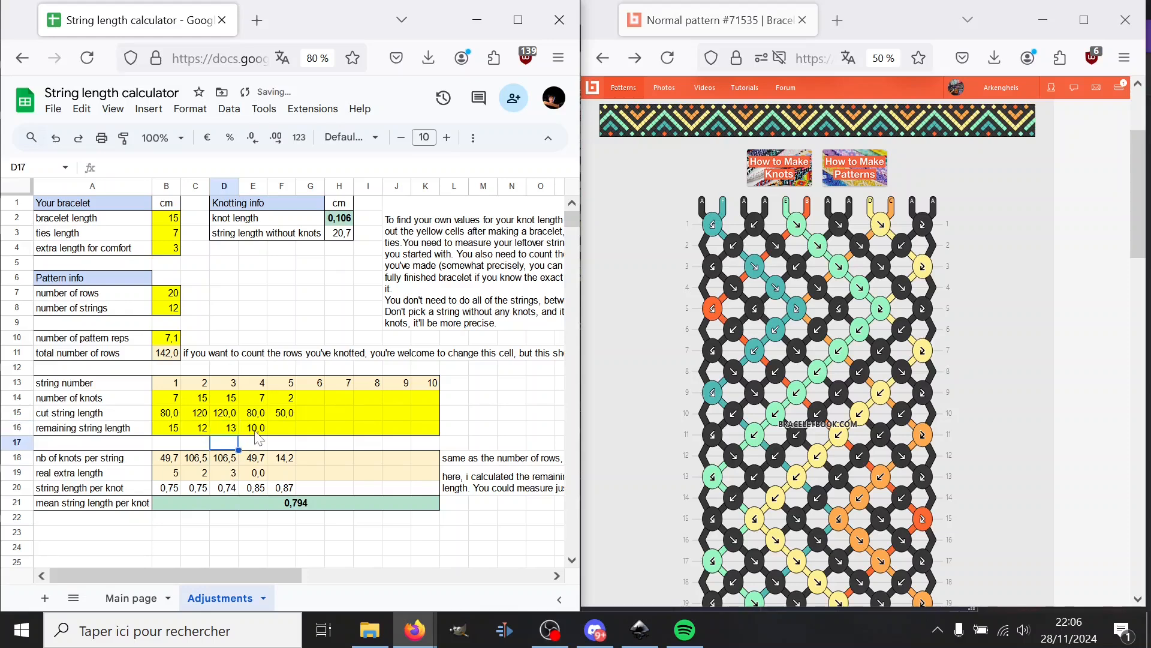
double_click(257, 431)
key("BackSpace")
type("6")
key("Tab")
type("13")
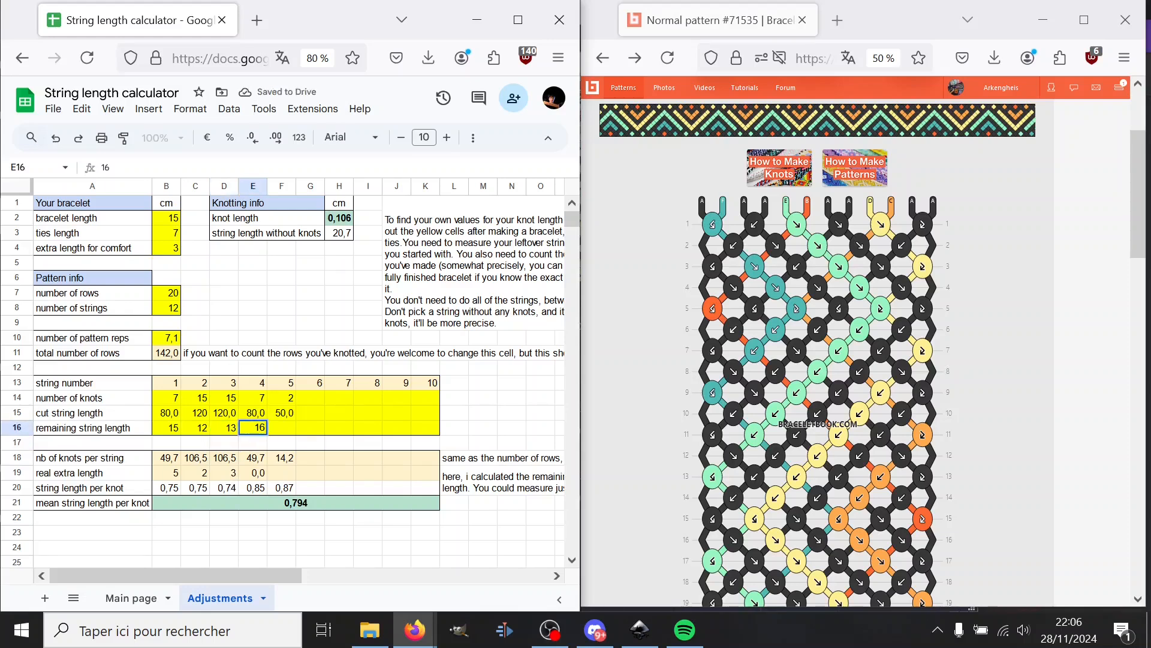
key("Return")
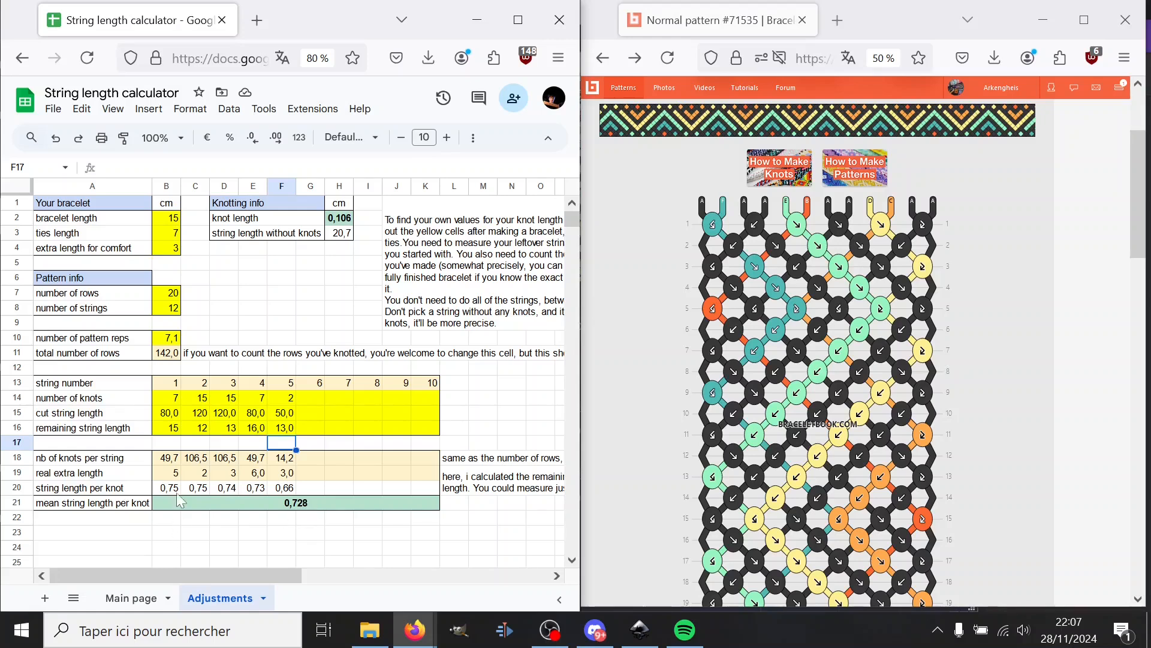
Compare the mean string length per knot and knot length on the Adjustments sheet with the Main page's knotting info and string lengths
left_click(296, 503)
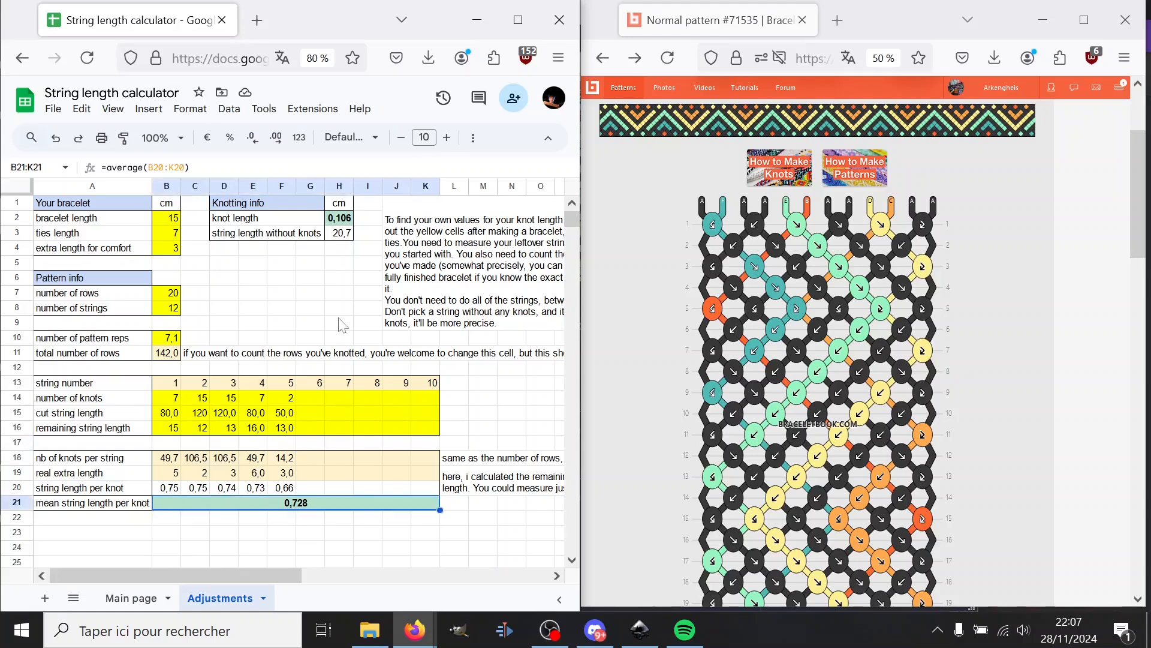
left_click(339, 221)
left_click(131, 598)
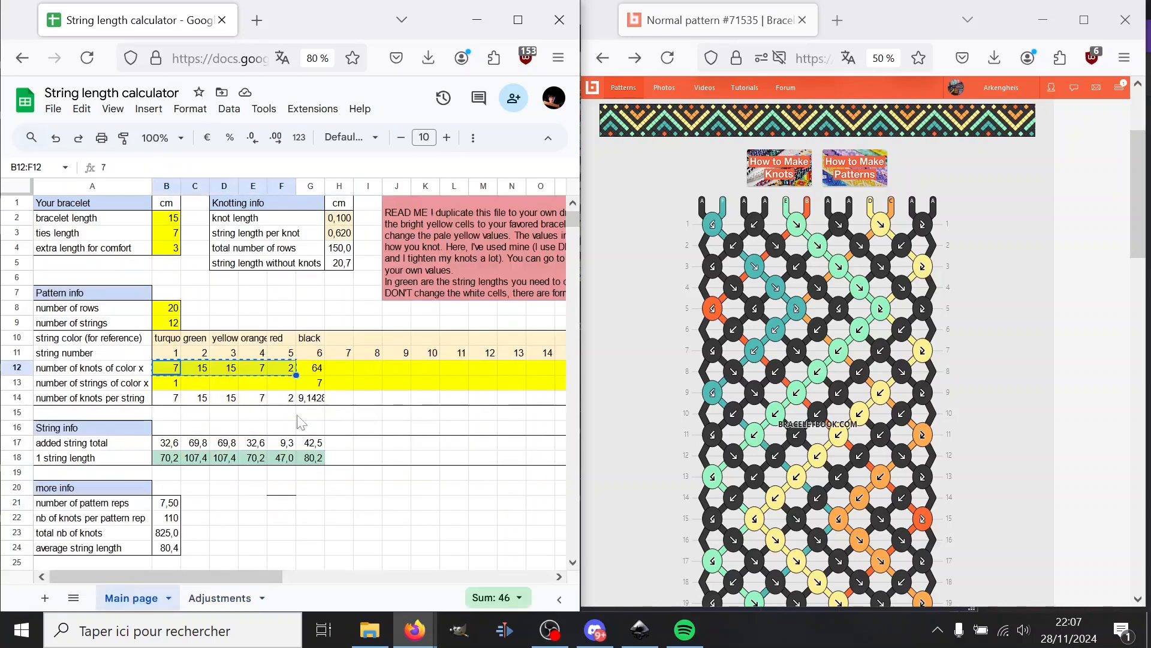
left_click(342, 219)
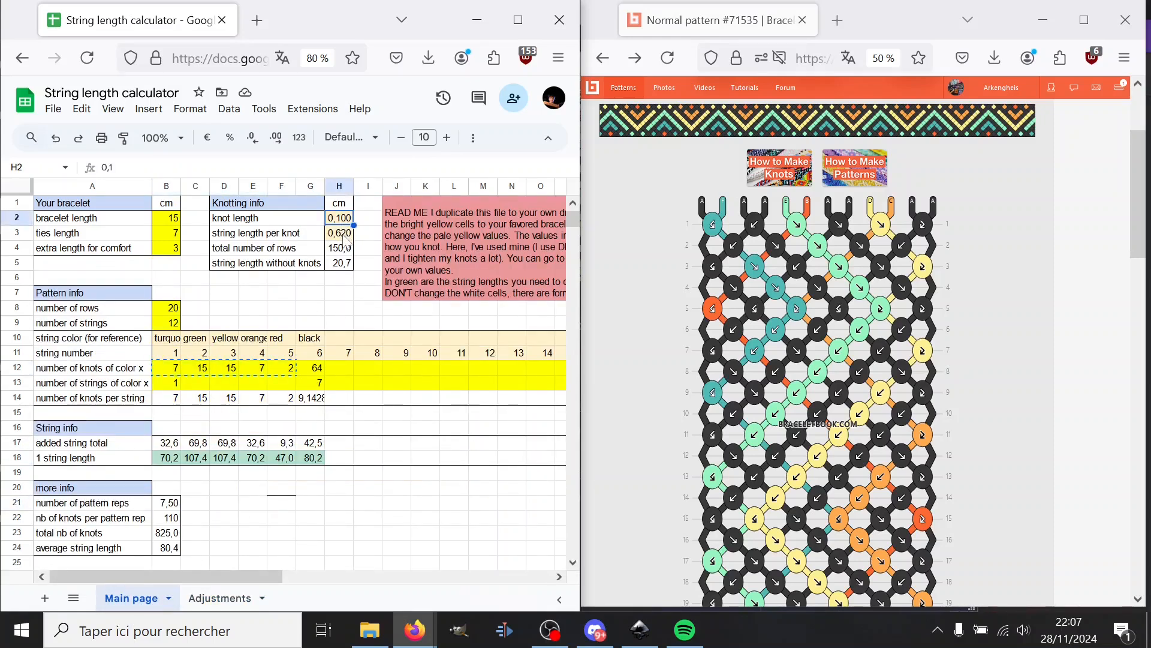
left_click(346, 234)
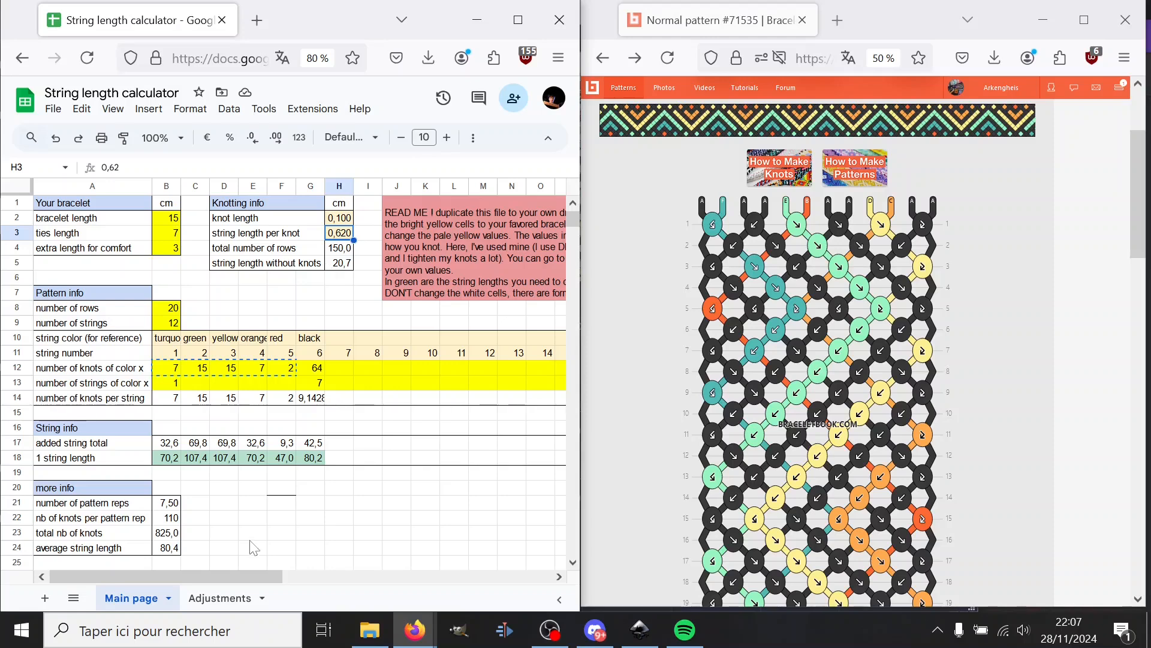
left_click(228, 599)
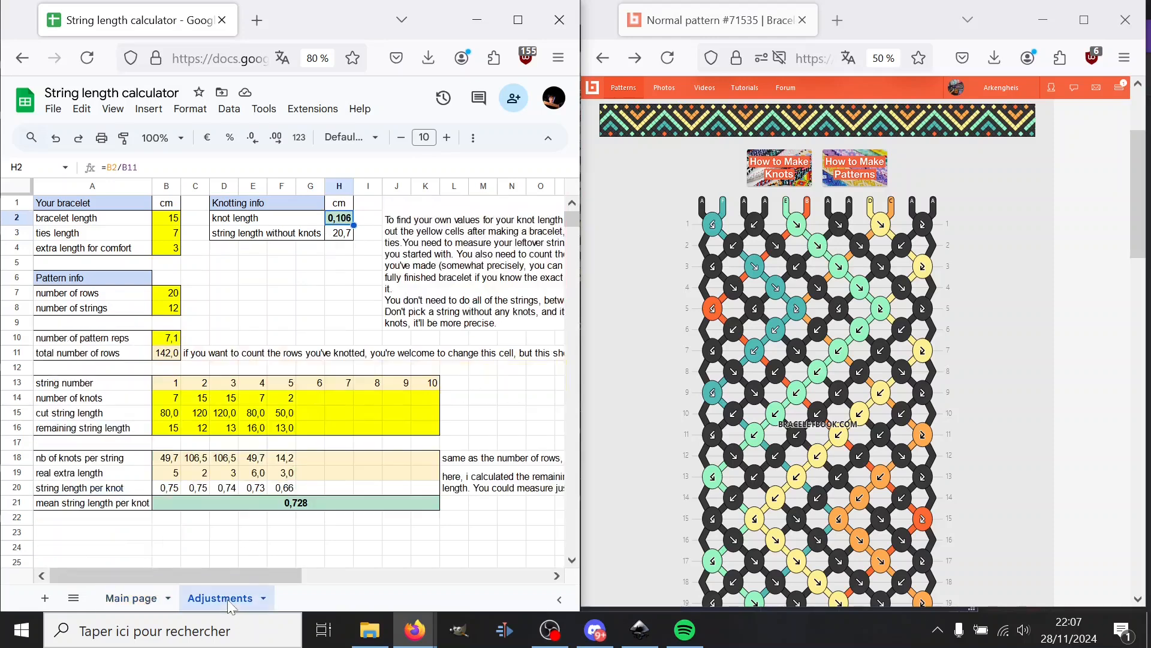
left_click(141, 598)
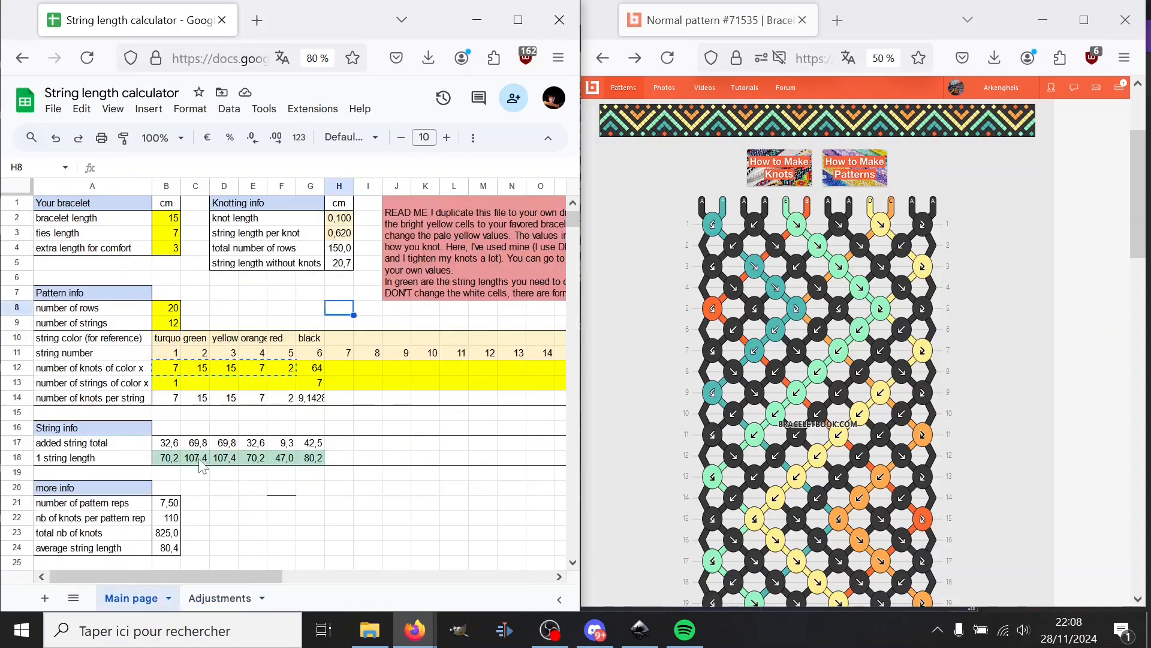
left_click(315, 459)
left_click(343, 464)
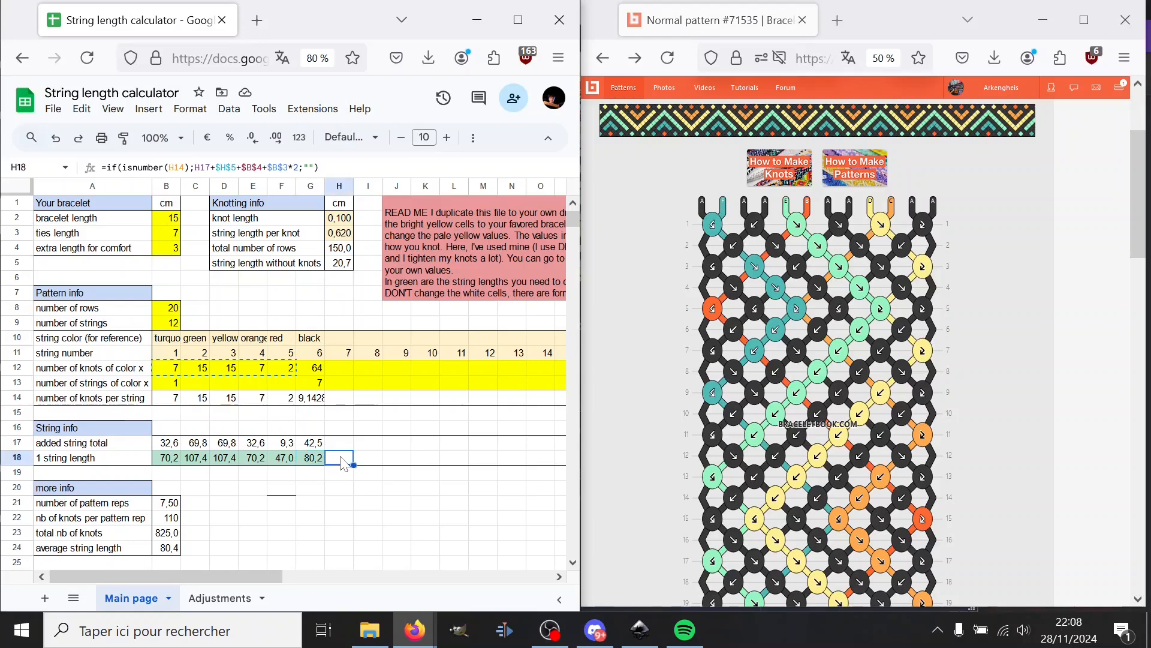